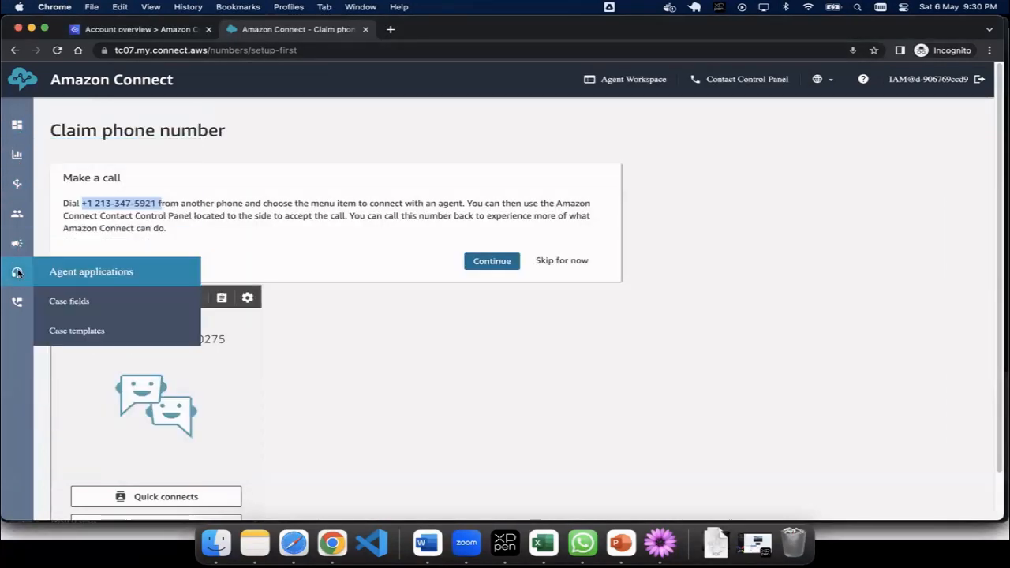
Step: Go to the User management page from the Users navigation menu
{"action": "mouse_move", "coordinate": [16, 213]}
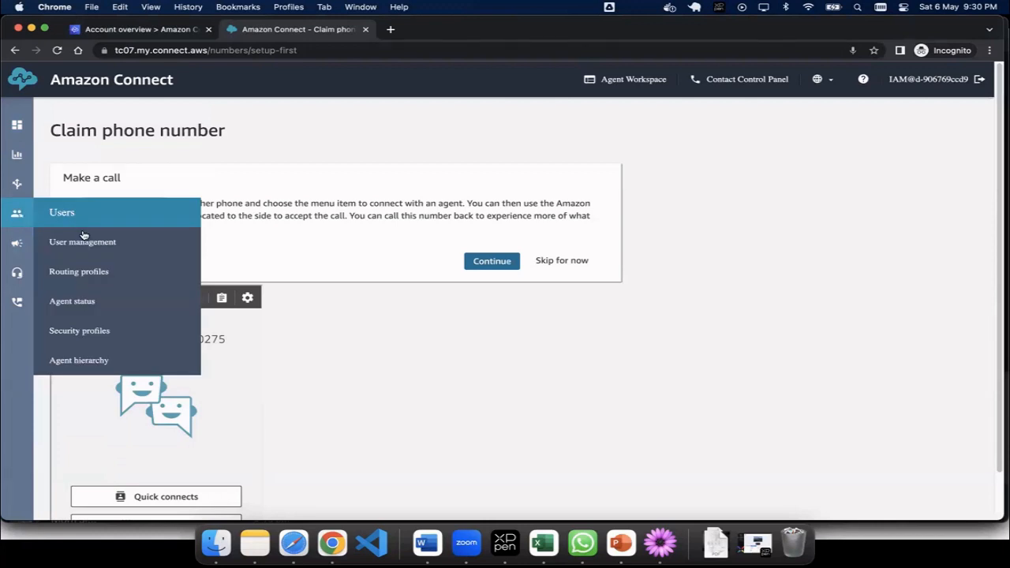
{"action": "left_click", "coordinate": [99, 251]}
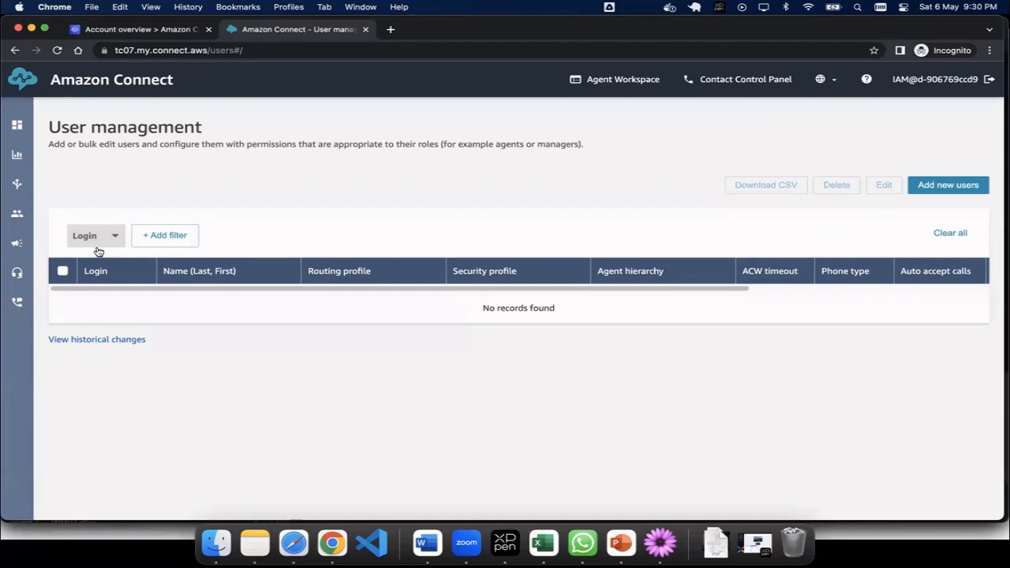
Step: Start adding a new user from the empty User management list
{"action": "left_click", "coordinate": [941, 189]}
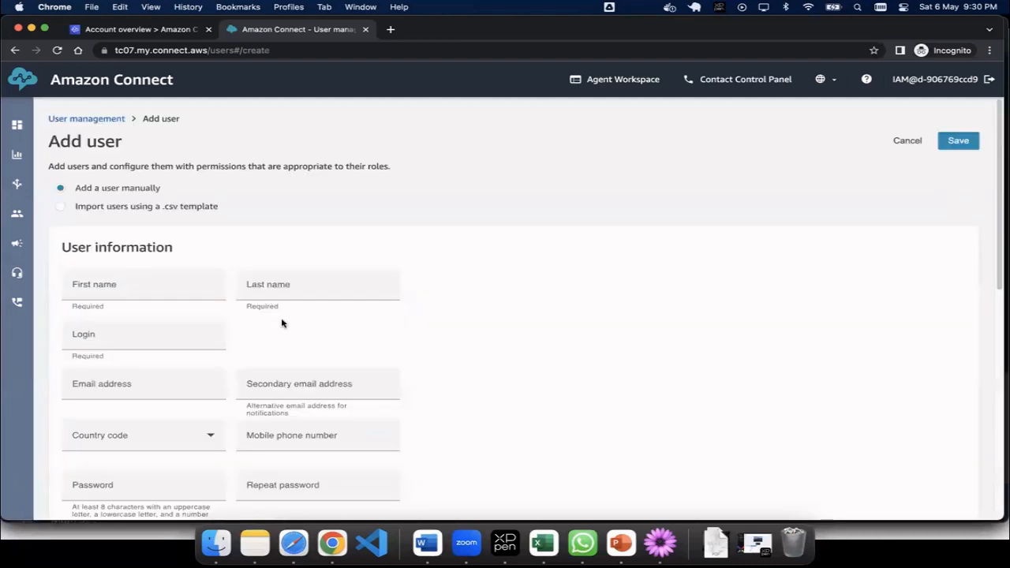
Step: Fill in the agent's first name, a matching lowercase login, and the company e-mail address
{"action": "scroll", "coordinate": [281, 323], "scroll_direction": "down", "scroll_amount": 2}
{"action": "scroll", "coordinate": [281, 323], "scroll_direction": "up", "scroll_amount": 2}
{"action": "scroll", "coordinate": [147, 242], "scroll_direction": "down", "scroll_amount": 1}
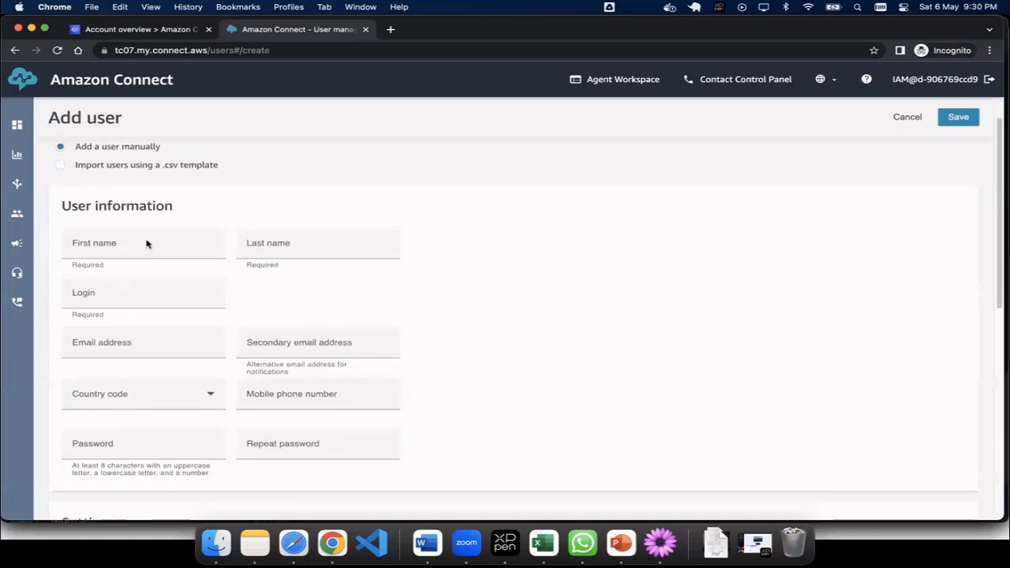
{"action": "left_click", "coordinate": [142, 245]}
{"action": "type", "text": "T"}
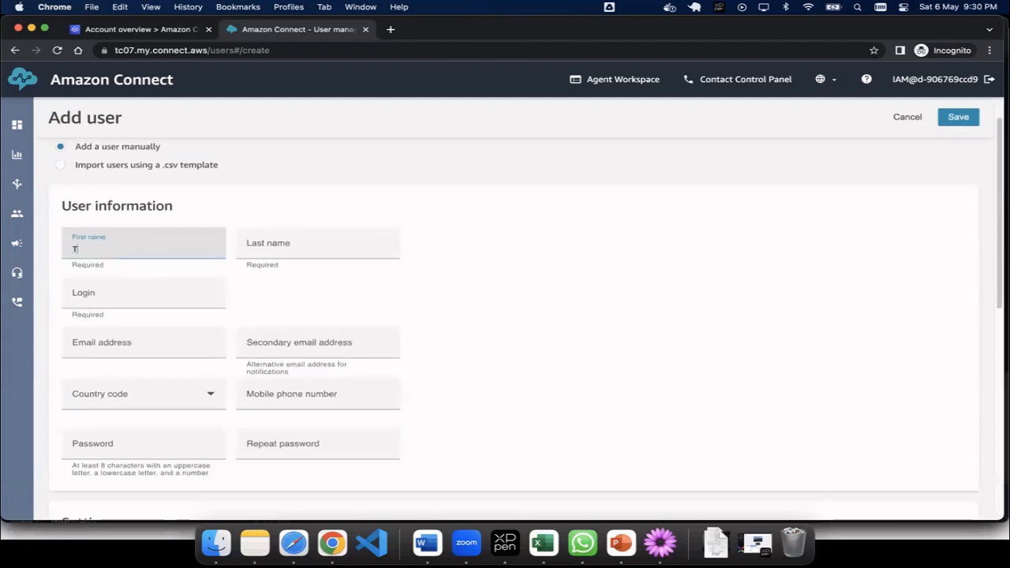
{"action": "key", "text": "BackSpace"}
{"action": "type", "text": "joh"}
{"action": "key", "text": "BackSpace"}
{"action": "type", "text": "John"}
{"action": "left_click", "coordinate": [111, 297]}
{"action": "type", "text": "j"}
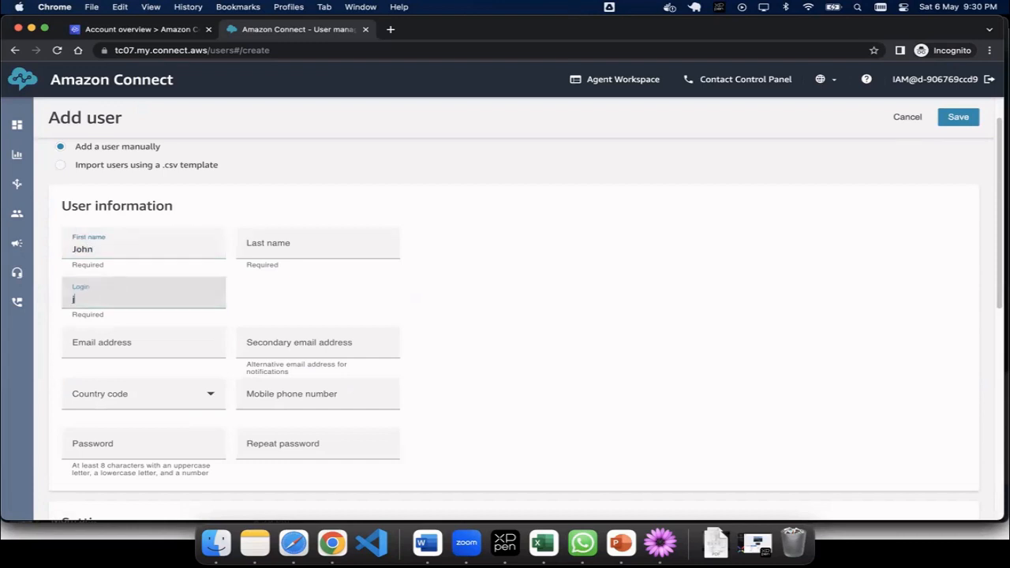
{"action": "left_click", "coordinate": [115, 348]}
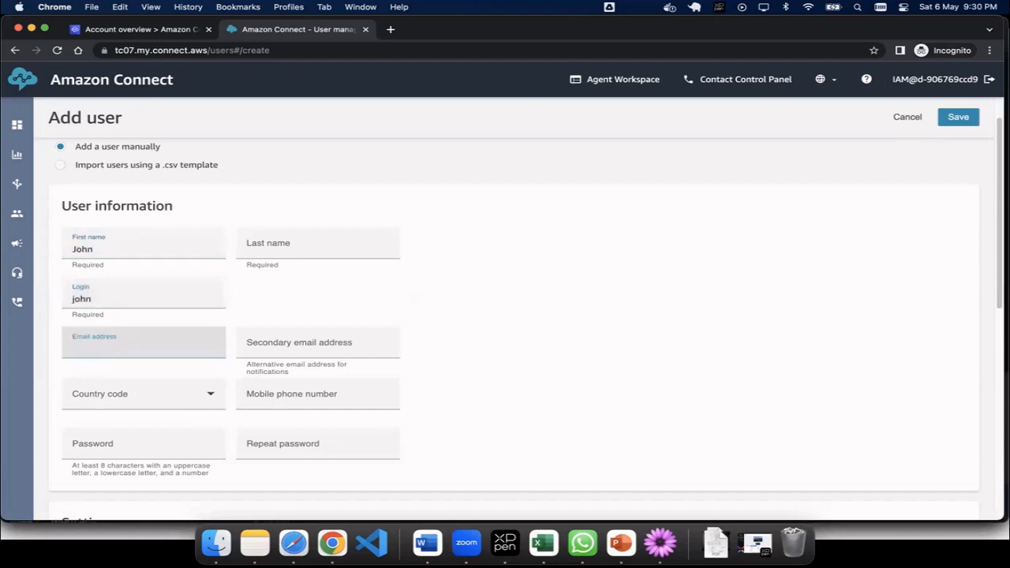
Step: Set the country code to United States +1 and enter the agent's mobile number
{"action": "left_click", "coordinate": [110, 402]}
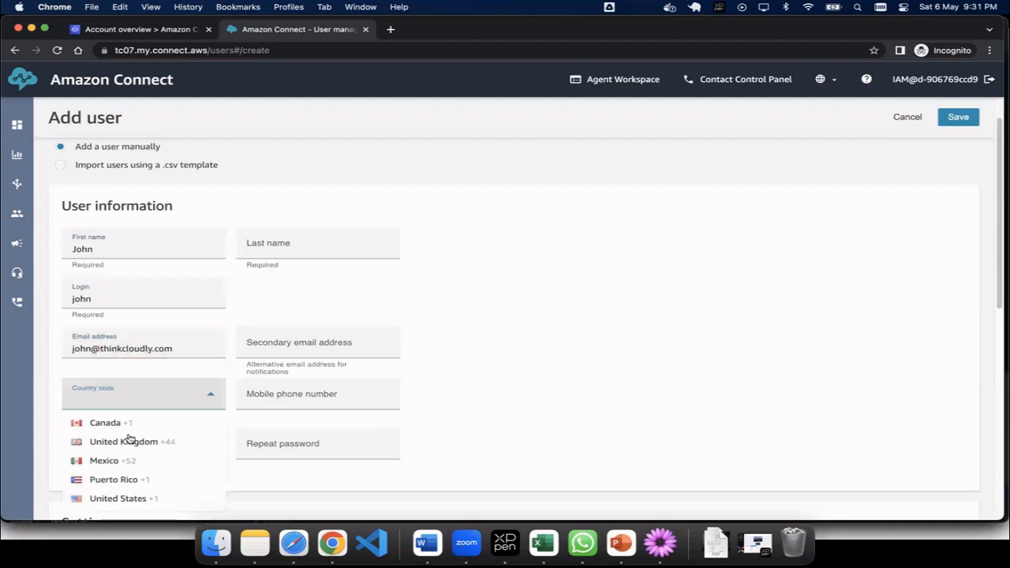
{"action": "left_click", "coordinate": [131, 427]}
{"action": "left_click", "coordinate": [291, 399]}
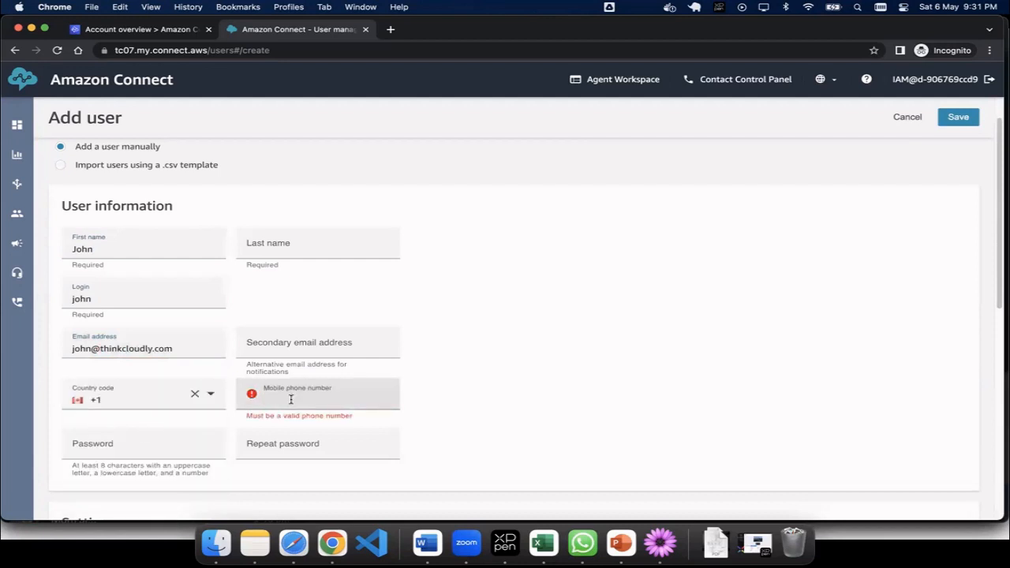
{"action": "left_click", "coordinate": [194, 394]}
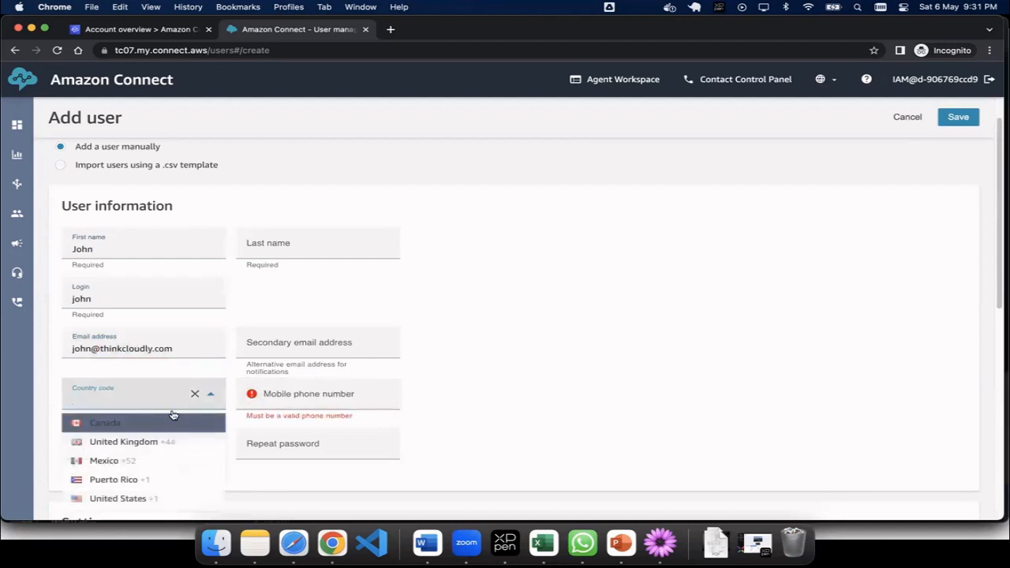
{"action": "left_click", "coordinate": [128, 499]}
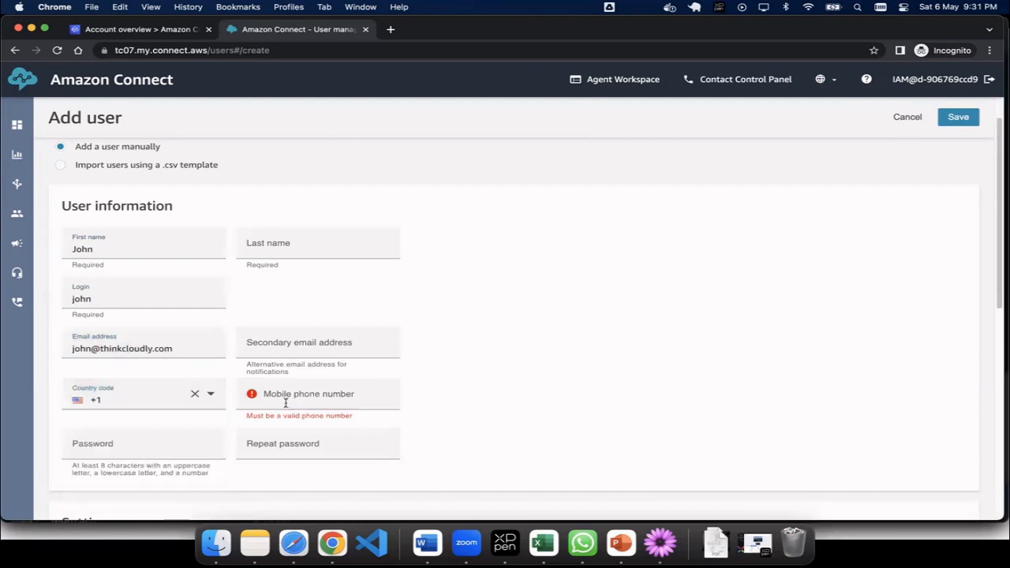
{"action": "left_click", "coordinate": [288, 399]}
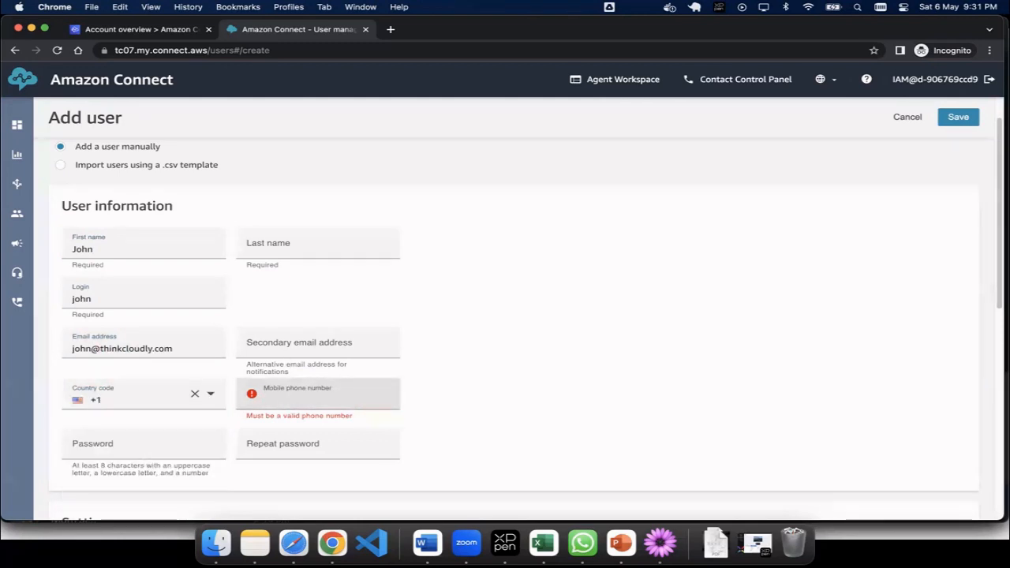
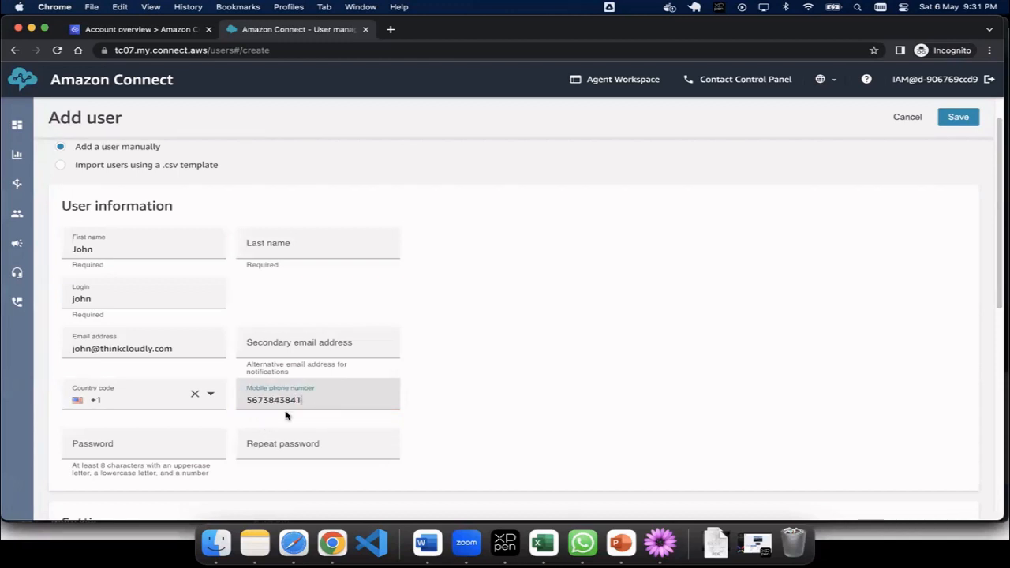
{"action": "double_click", "coordinate": [254, 402]}
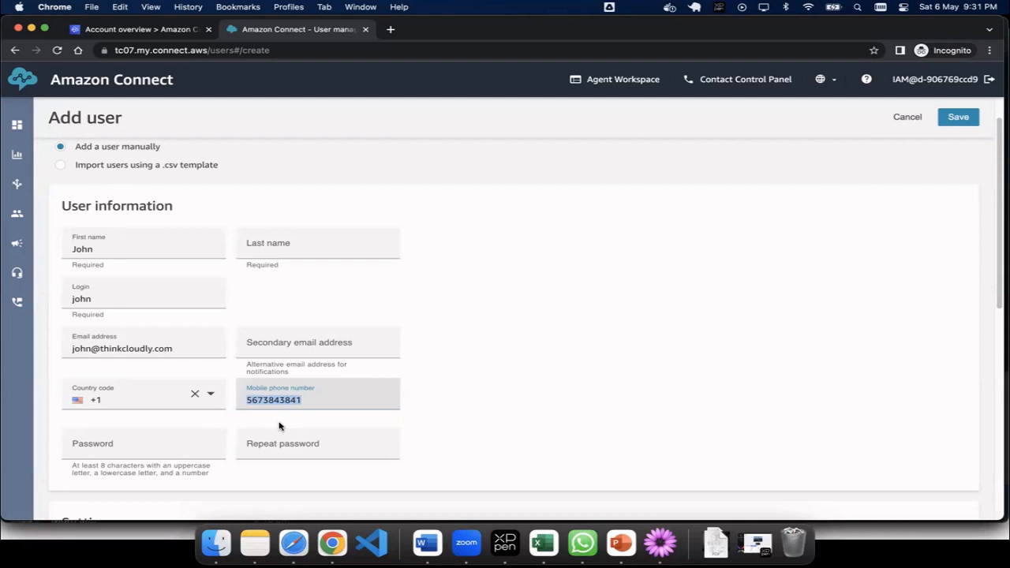
Step: Enter the account password and start retyping it in Repeat password
{"action": "left_click", "coordinate": [159, 452]}
{"action": "type", "text": "••••"}
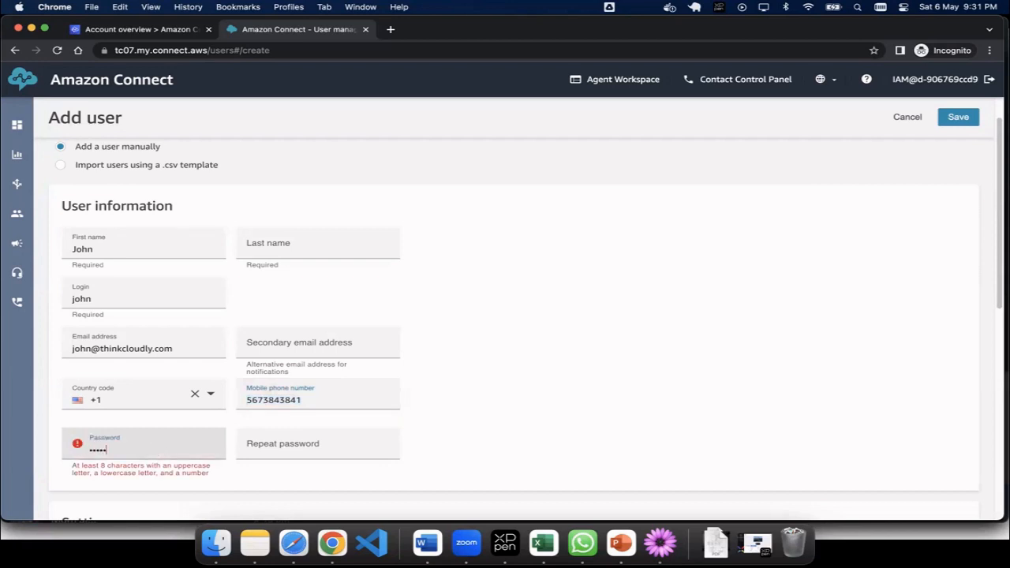
{"action": "type", "text": "•••••"}
{"action": "left_click", "coordinate": [107, 306]}
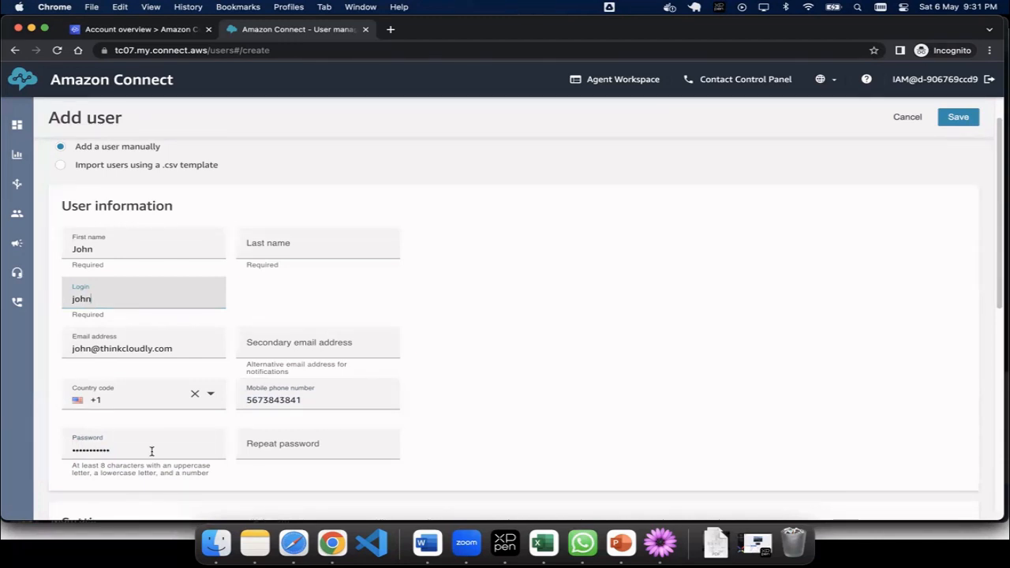
{"action": "left_click_drag", "start_coordinate": [152, 451], "coordinate": [65, 452]}
{"action": "type", "text": "••"}
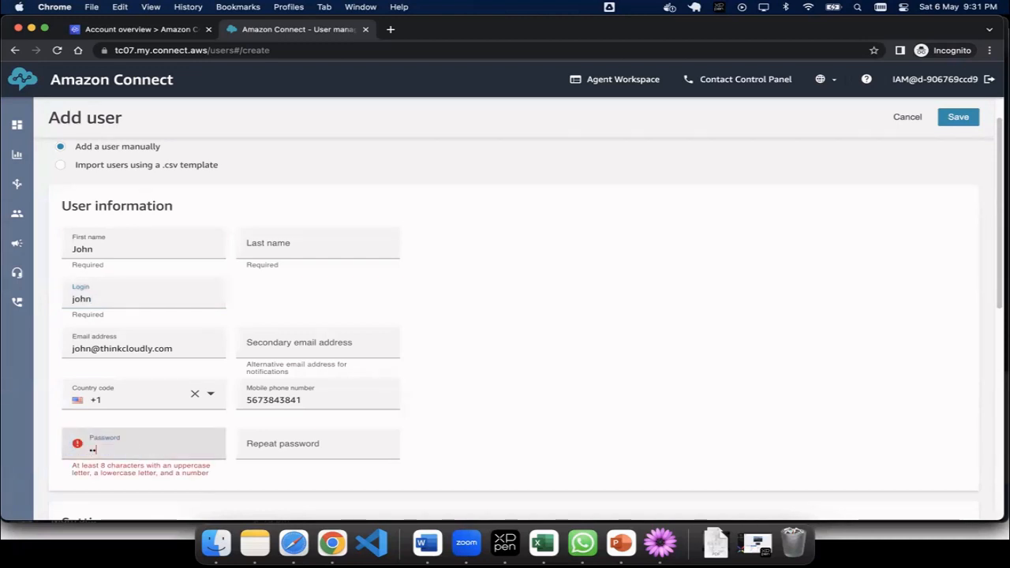
{"action": "type", "text": "••••••"}
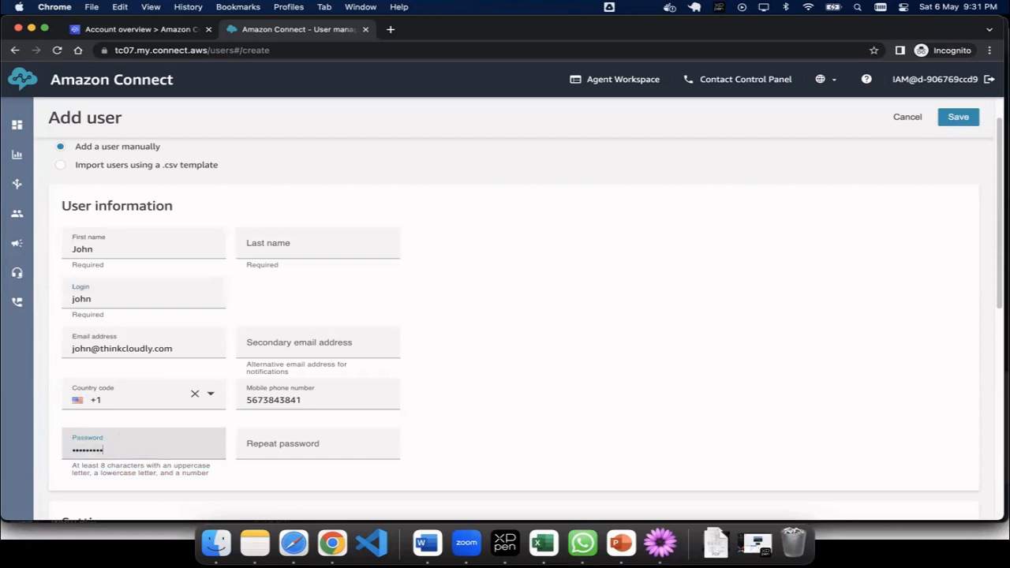
{"action": "type", "text": "••"}
{"action": "key", "text": "Tab"}
{"action": "type", "text": "••••"}
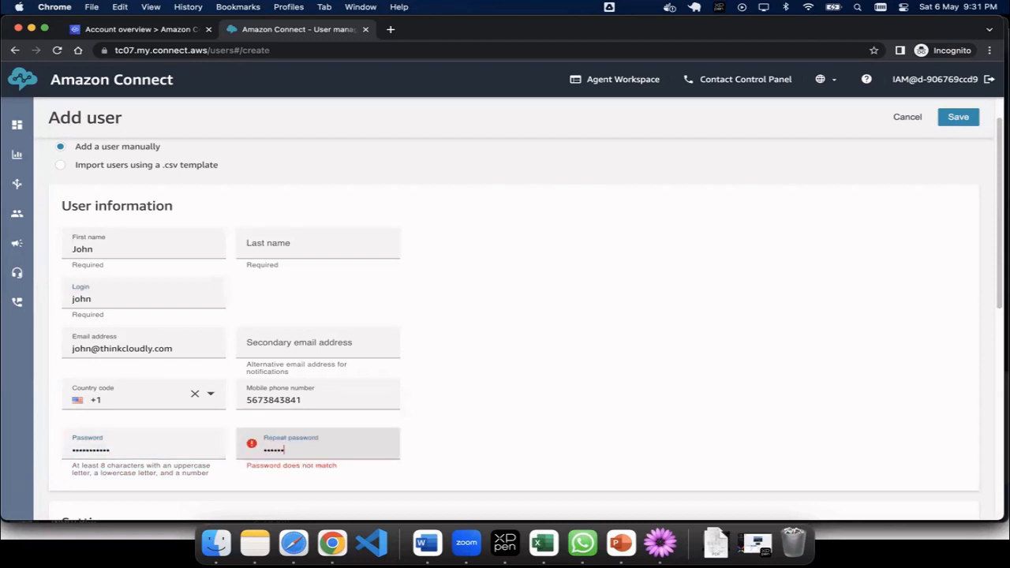
{"action": "type", "text": "•"}
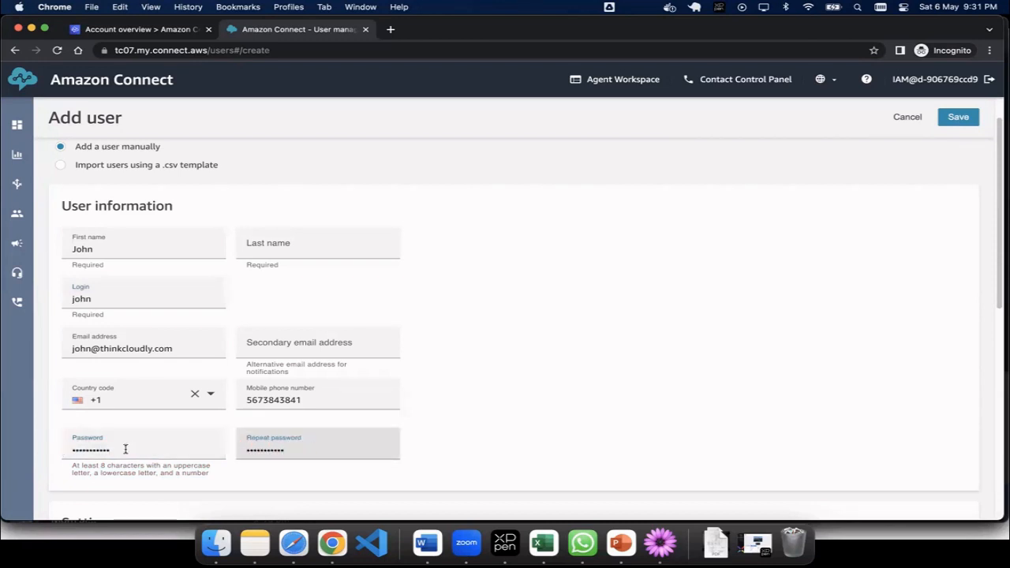
Step: Assign the Agent security profile and the Basic Routing Profile
{"action": "scroll", "coordinate": [126, 446], "scroll_direction": "down", "scroll_amount": 5}
{"action": "scroll", "coordinate": [126, 452], "scroll_direction": "down", "scroll_amount": 1}
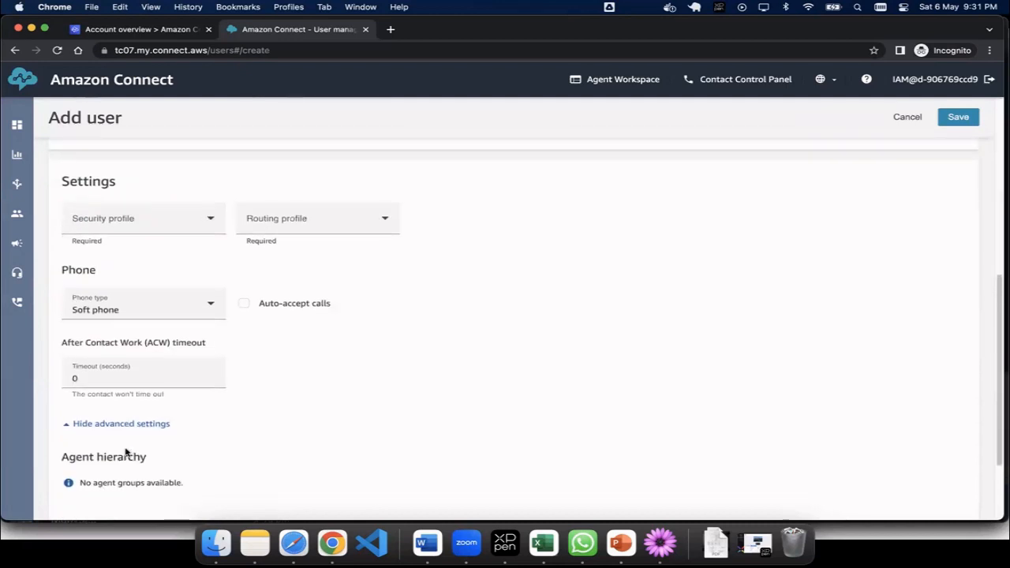
{"action": "left_click", "coordinate": [181, 219]}
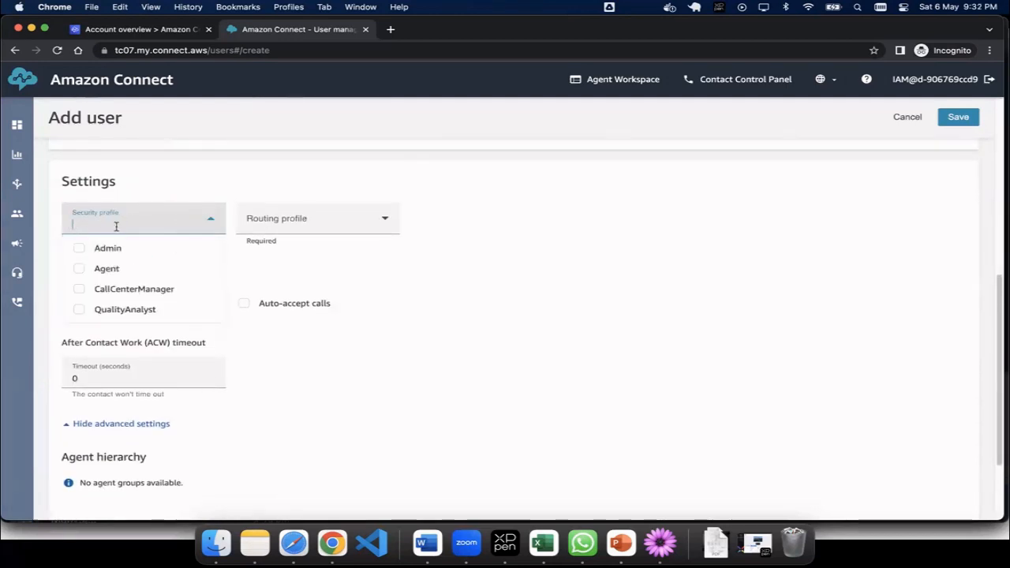
{"action": "left_click", "coordinate": [81, 271]}
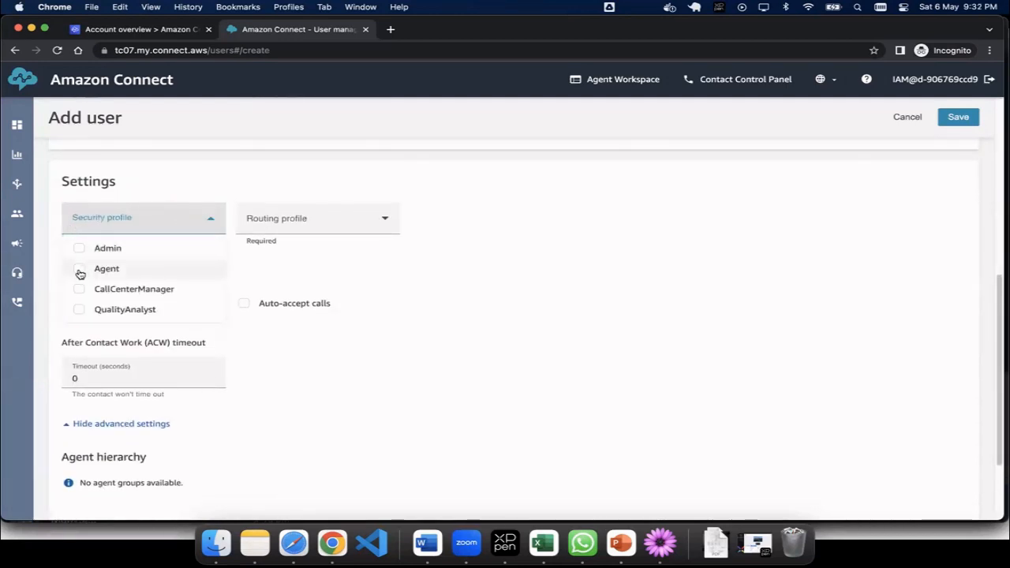
{"action": "left_click", "coordinate": [338, 225]}
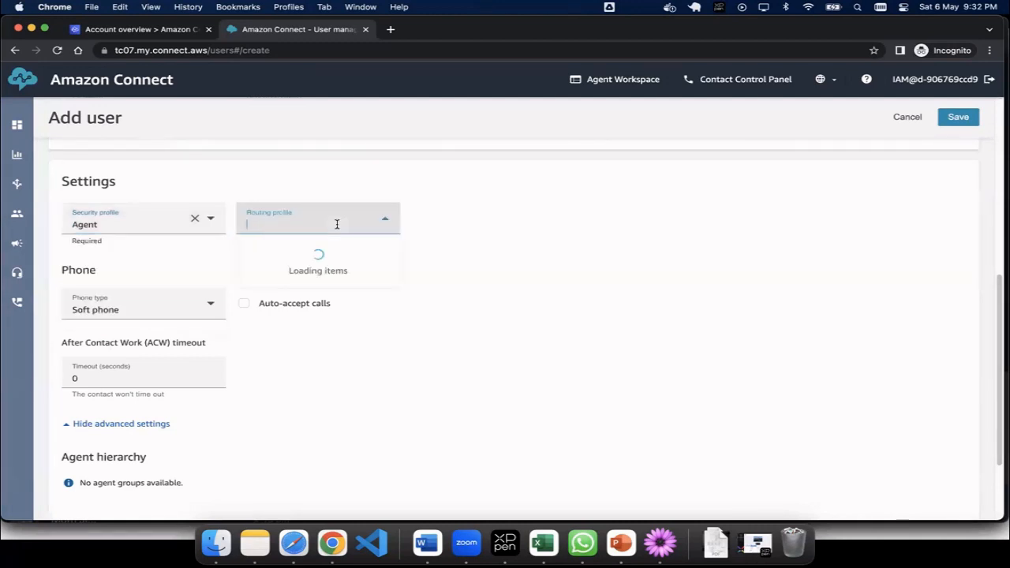
{"action": "left_click", "coordinate": [278, 249]}
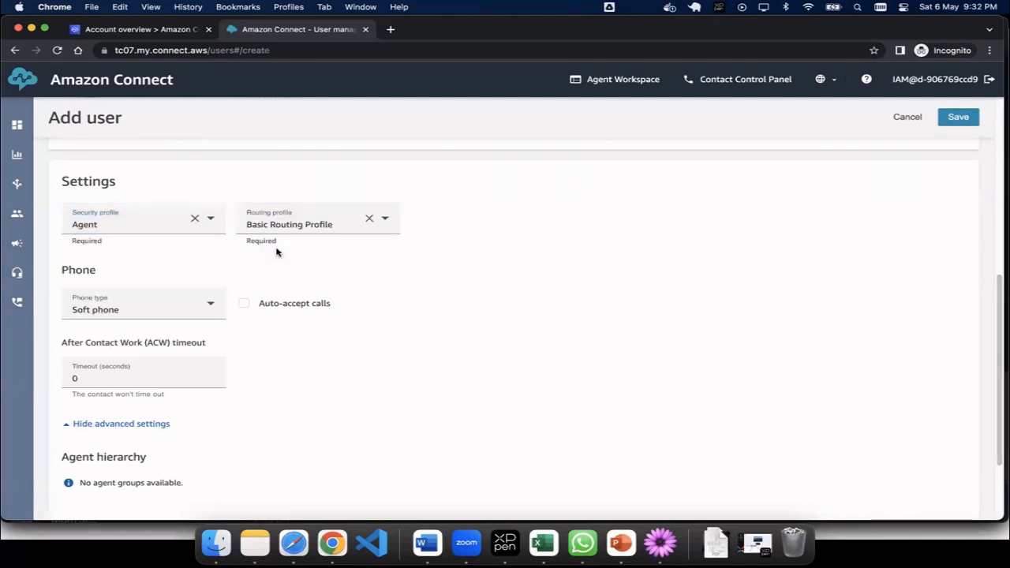
{"action": "scroll", "coordinate": [294, 270], "scroll_direction": "down", "scroll_amount": 3}
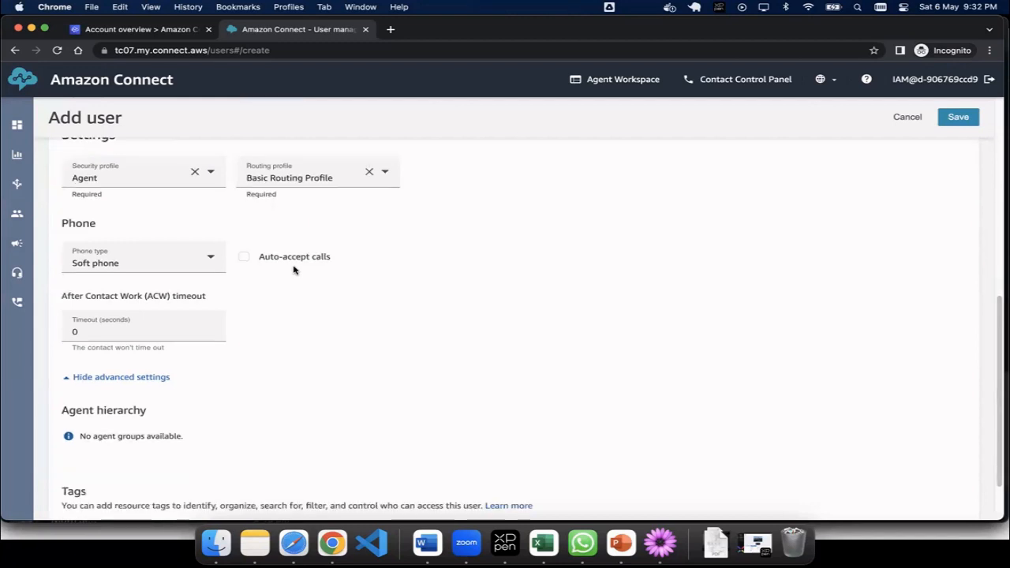
Step: Add a Team: Sales tag to the user and try saving
{"action": "left_click", "coordinate": [126, 468]}
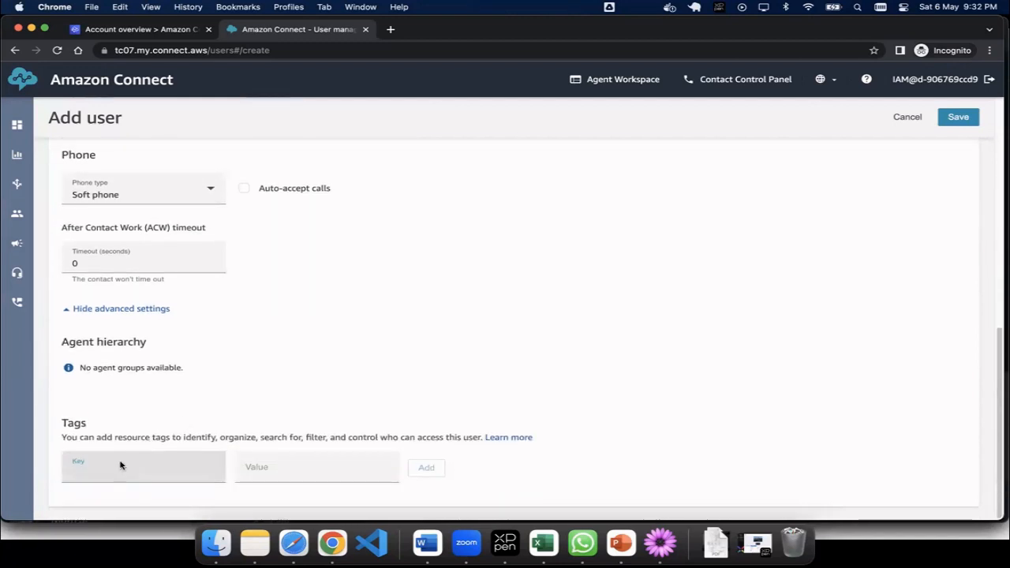
{"action": "type", "text": "Team"}
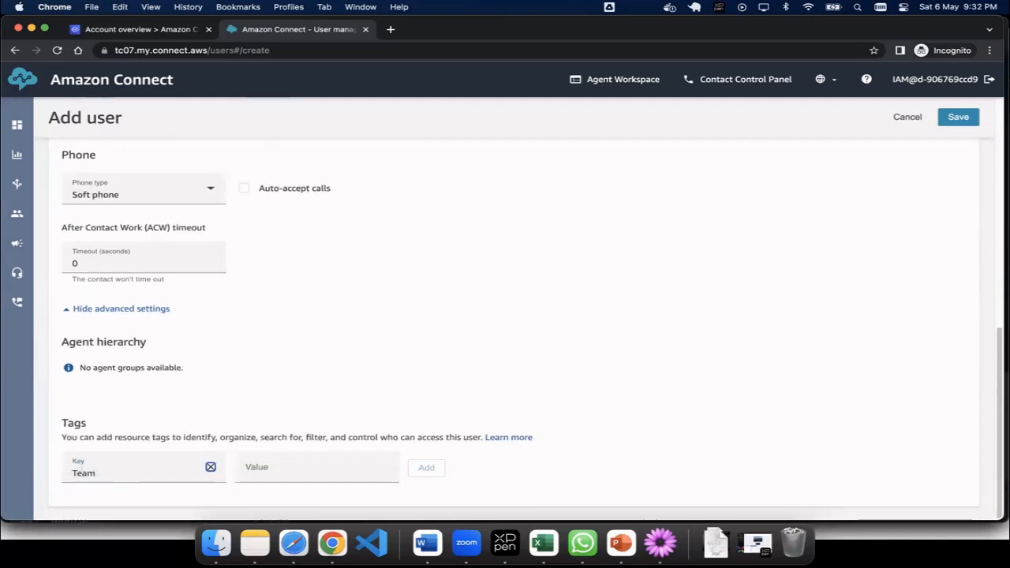
{"action": "left_click", "coordinate": [300, 467]}
{"action": "type", "text": "Sales"}
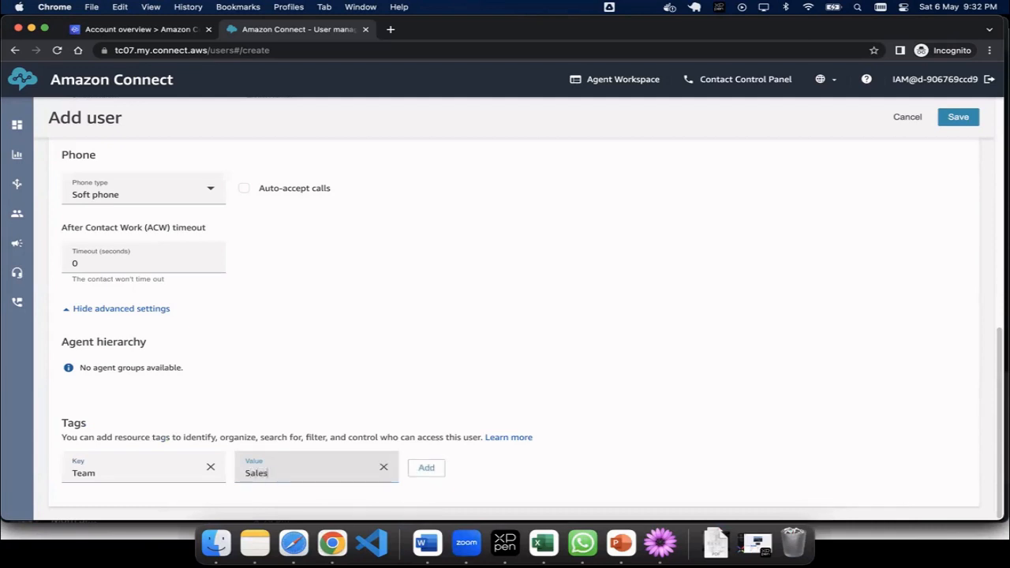
{"action": "left_click", "coordinate": [429, 472]}
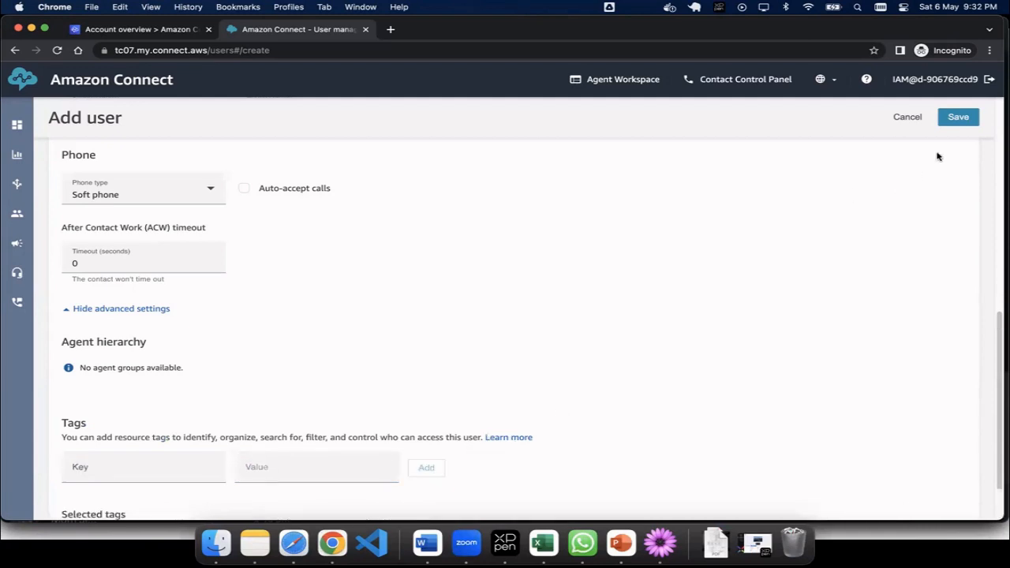
{"action": "left_click", "coordinate": [956, 117]}
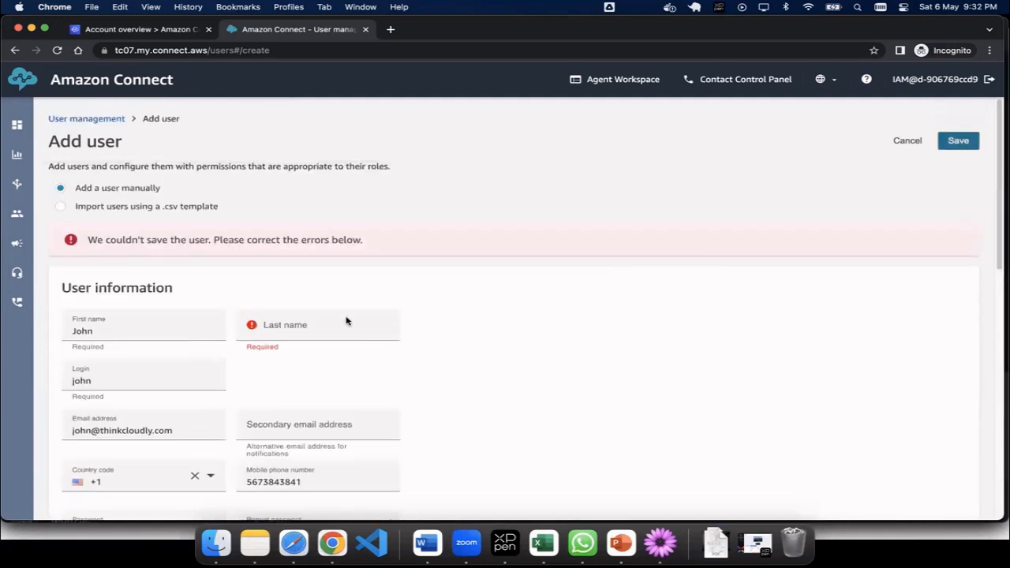
Step: Enter the missing last name and save to create the user
{"action": "left_click", "coordinate": [294, 325]}
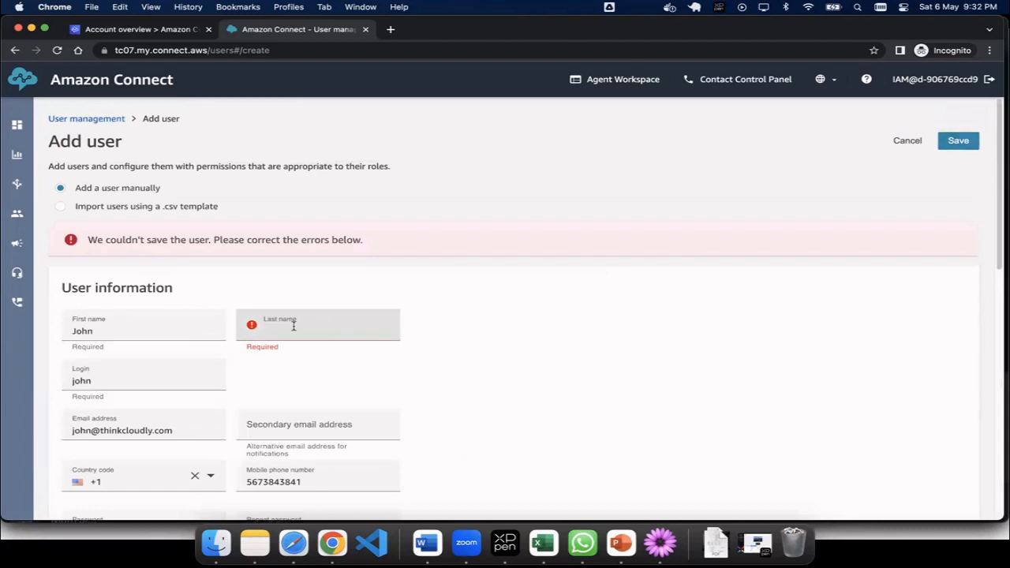
{"action": "type", "text": "hen"}
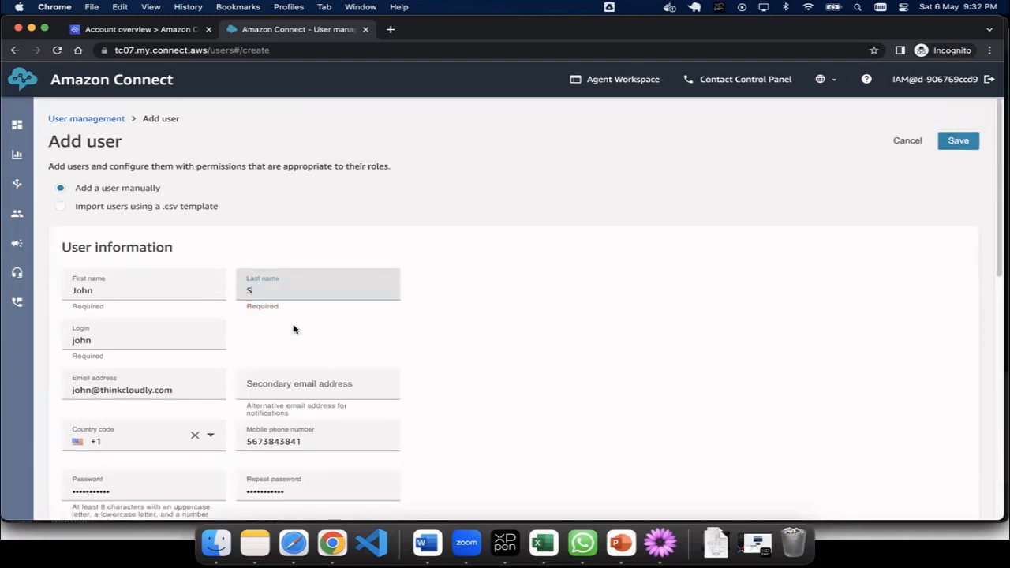
{"action": "key", "text": "BackSpace"}
{"action": "key", "text": "BackSpace"}
{"action": "key", "text": "BackSpace"}
{"action": "left_click", "coordinate": [962, 145]}
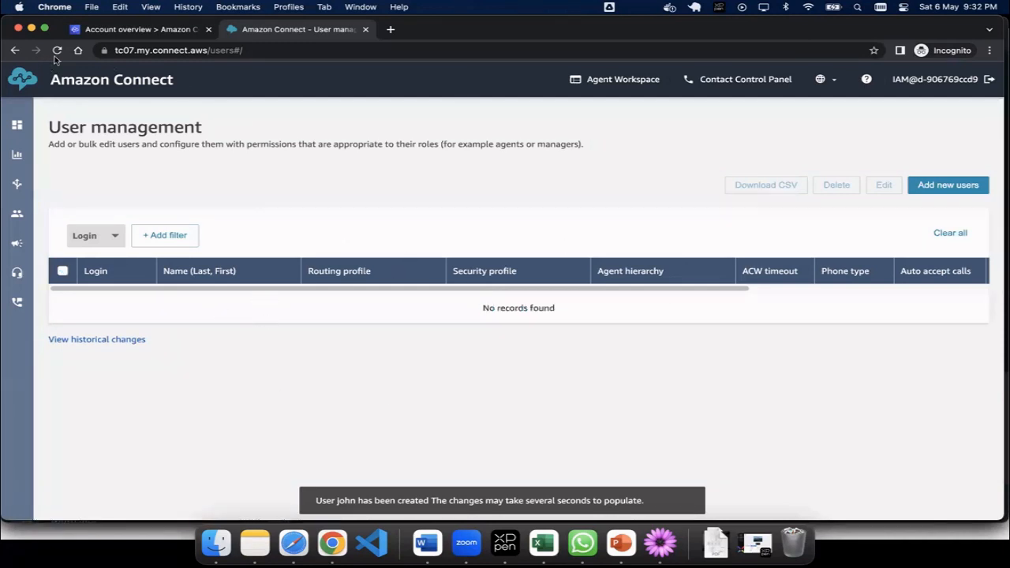
Step: Refresh the user list, check the new user's Tags column, and begin another user
{"action": "left_click", "coordinate": [56, 50]}
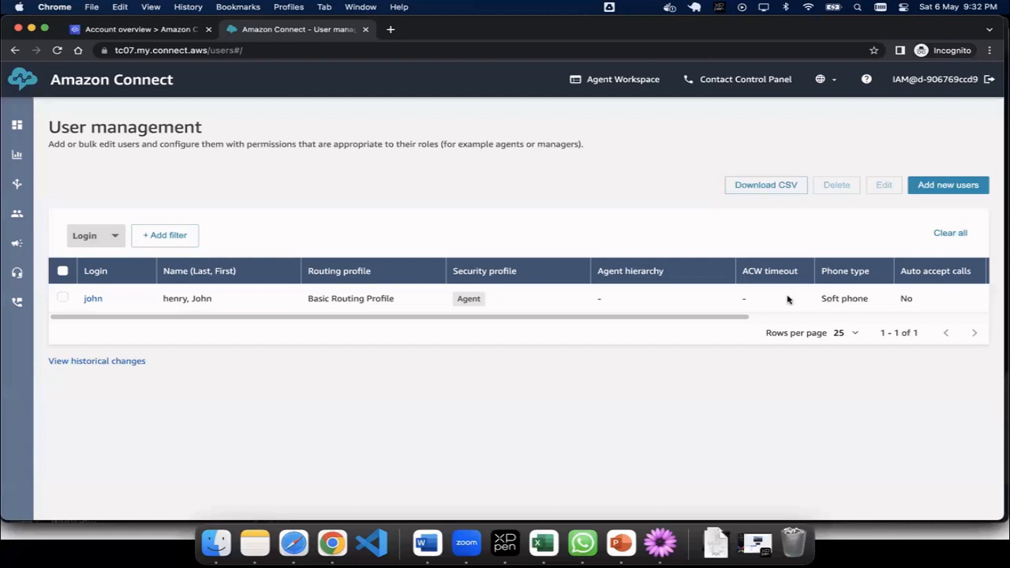
{"action": "scroll", "coordinate": [742, 318], "scroll_direction": "right", "scroll_amount": 5}
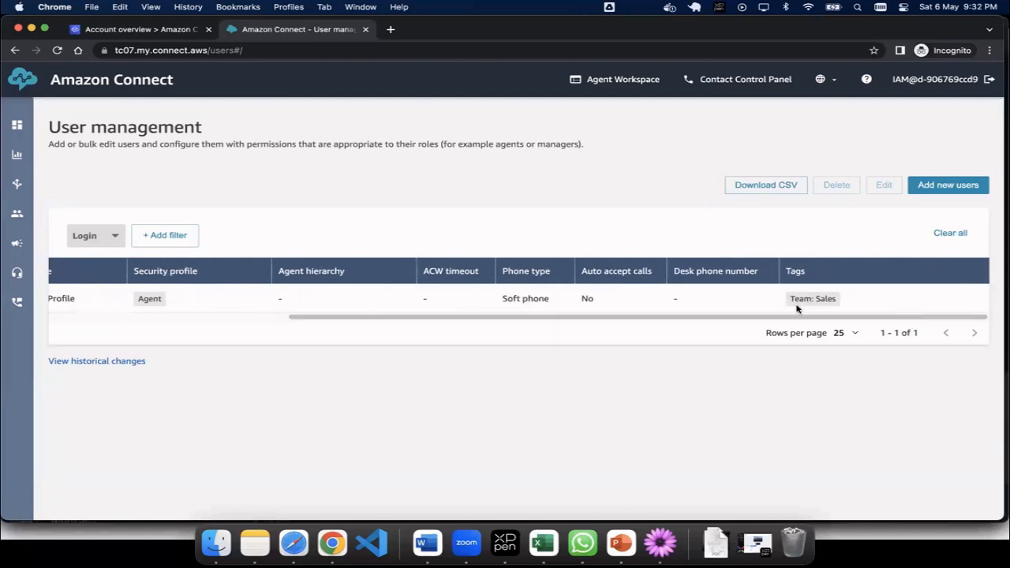
{"action": "scroll", "coordinate": [818, 319], "scroll_direction": "left", "scroll_amount": 5}
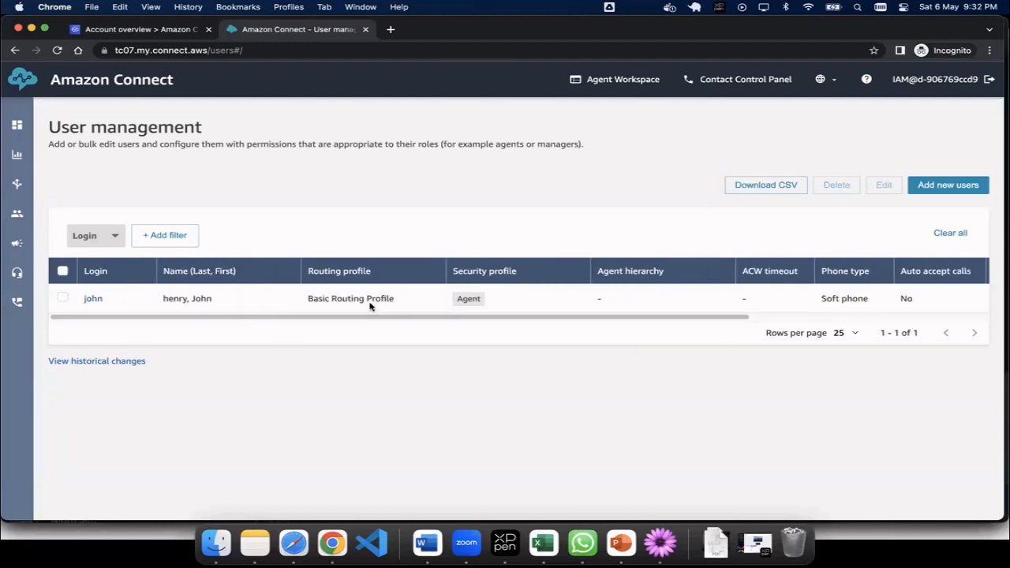
{"action": "left_click", "coordinate": [955, 193]}
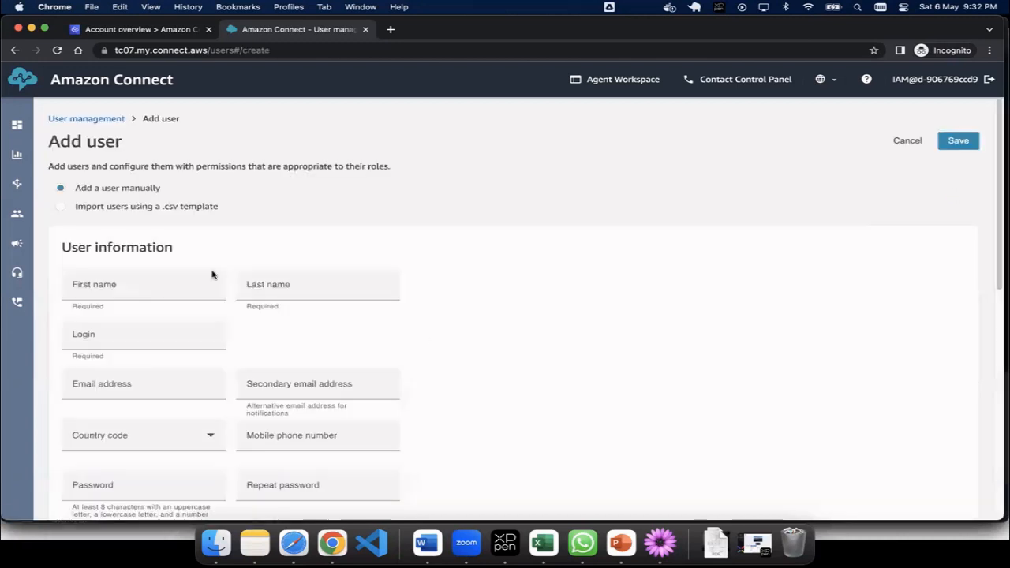
Step: Enter the second agent's first name, lowercase login and company e-mail address
{"action": "left_click", "coordinate": [145, 285]}
{"action": "type", "text": "Tom"}
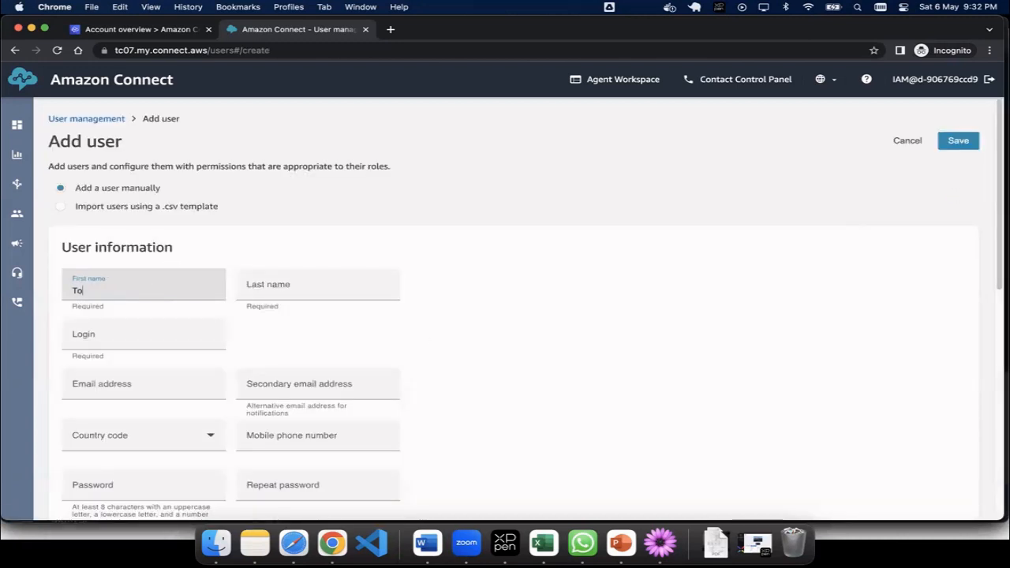
{"action": "key", "text": "Tab"}
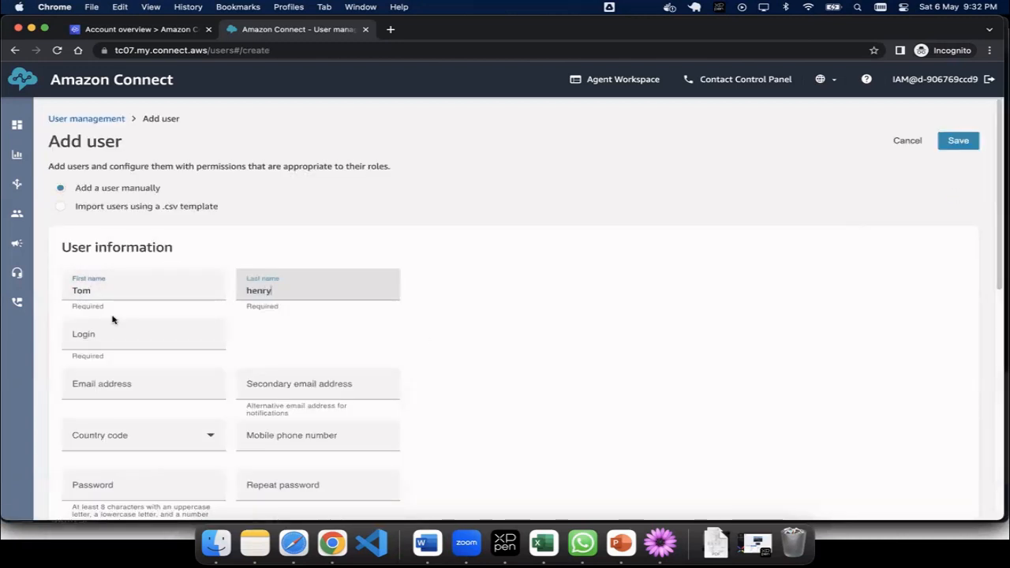
{"action": "left_click", "coordinate": [88, 338]}
{"action": "type", "text": "tom"}
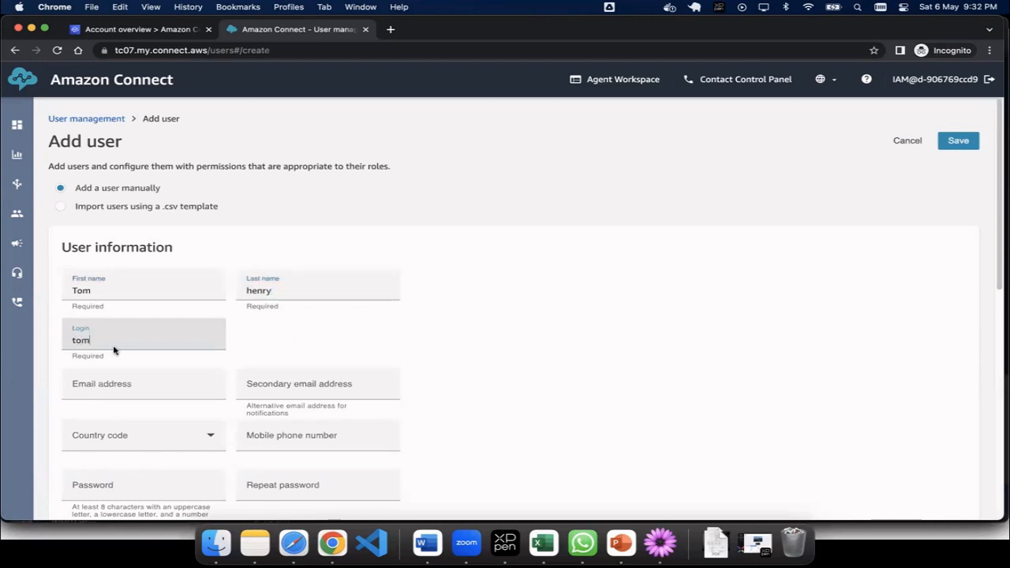
{"action": "scroll", "coordinate": [112, 349], "scroll_direction": "down", "scroll_amount": 1}
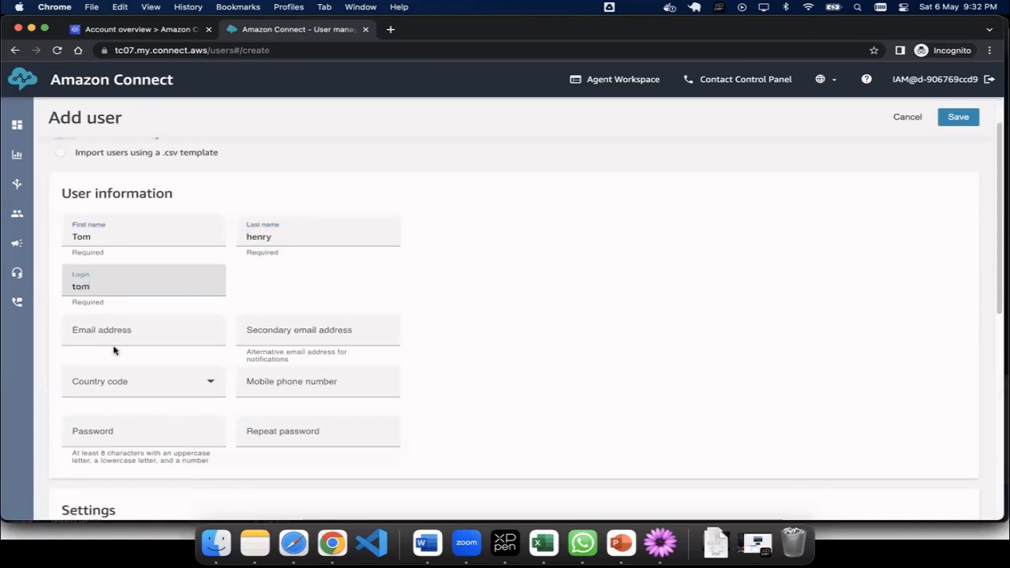
{"action": "left_click", "coordinate": [119, 334]}
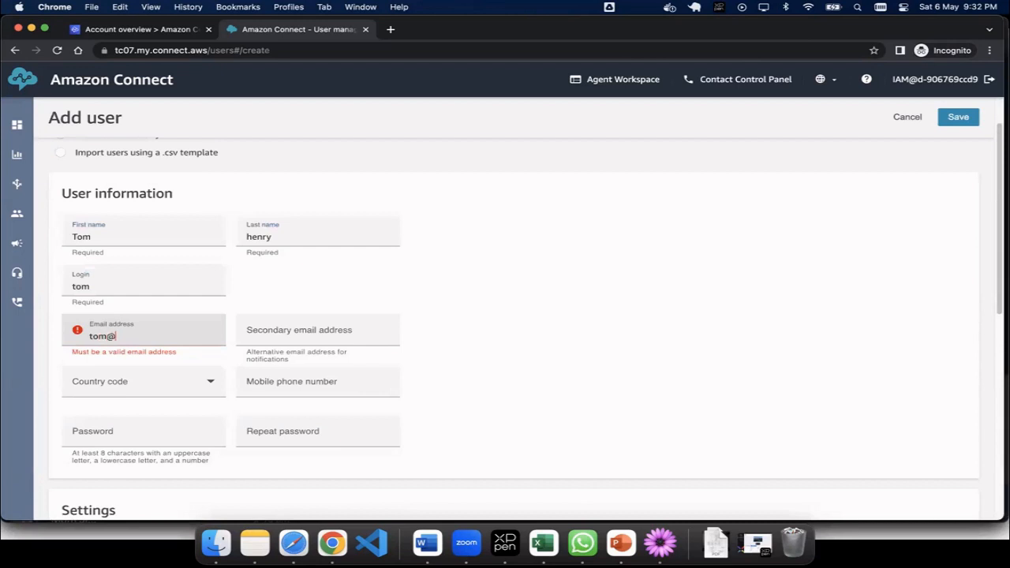
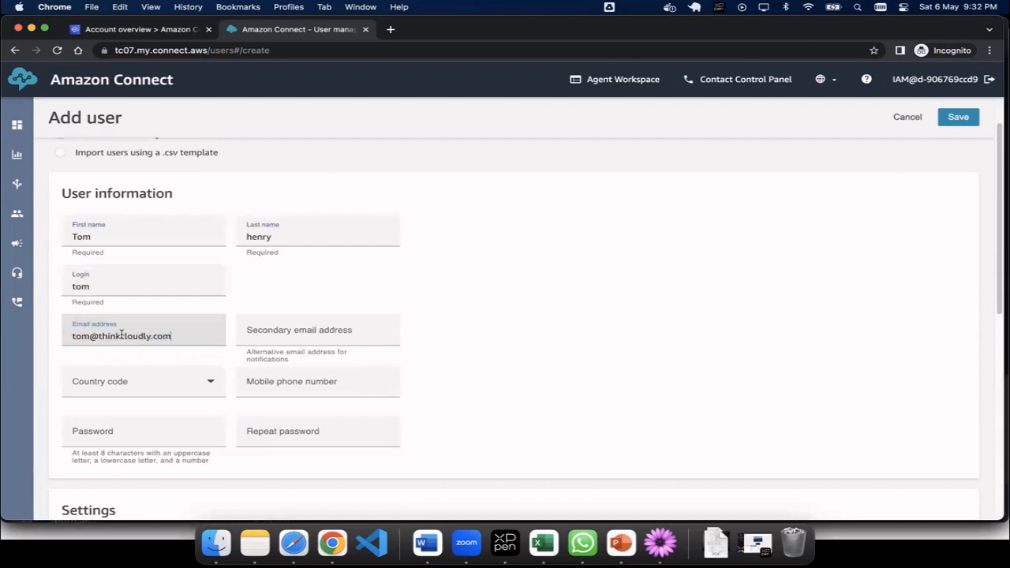
Step: Choose United States +1, enter the mobile number, and type the password twice
{"action": "left_click", "coordinate": [126, 380]}
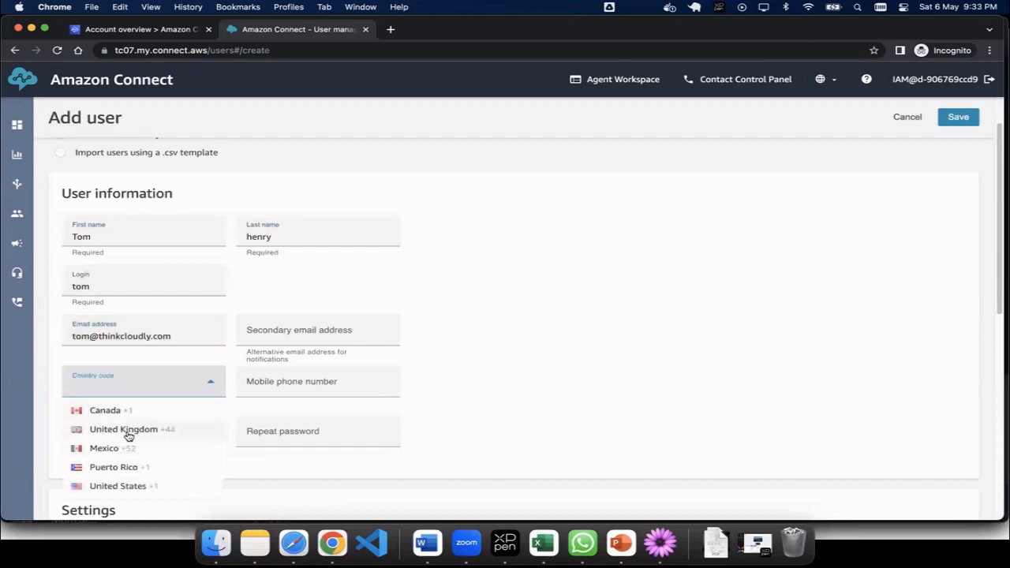
{"action": "left_click", "coordinate": [130, 486]}
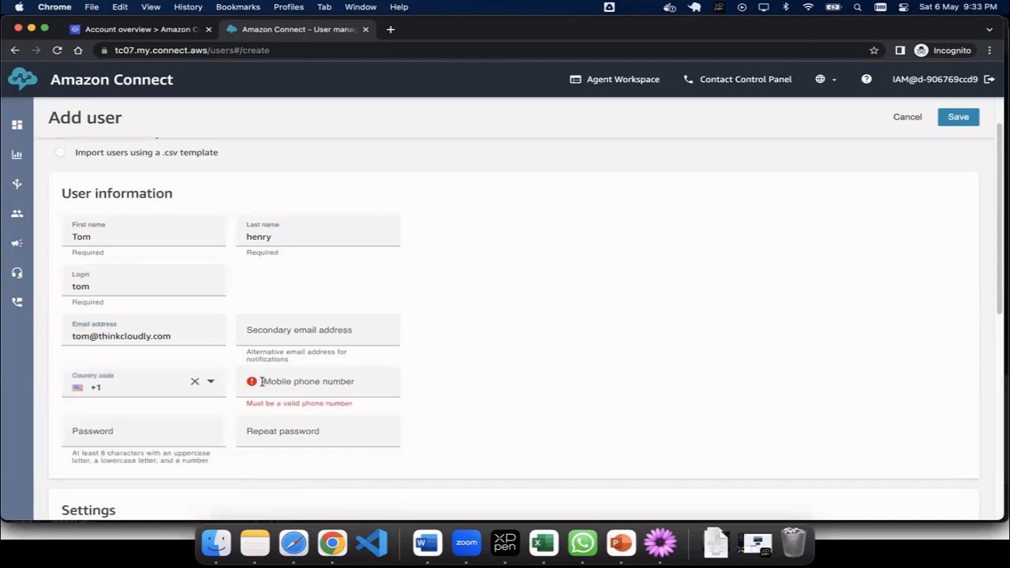
{"action": "left_click", "coordinate": [276, 388]}
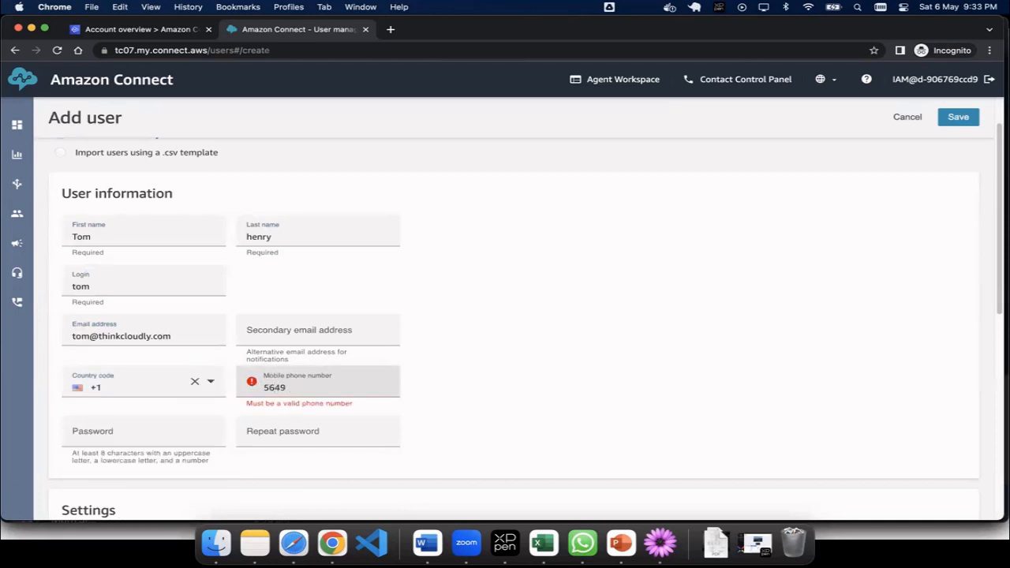
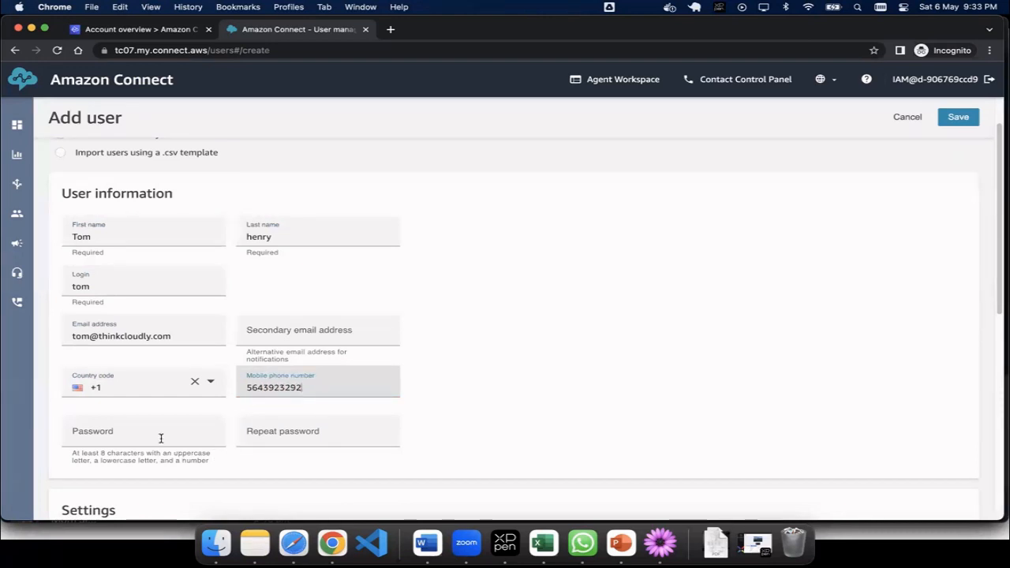
{"action": "left_click", "coordinate": [161, 438]}
{"action": "type", "text": "********"}
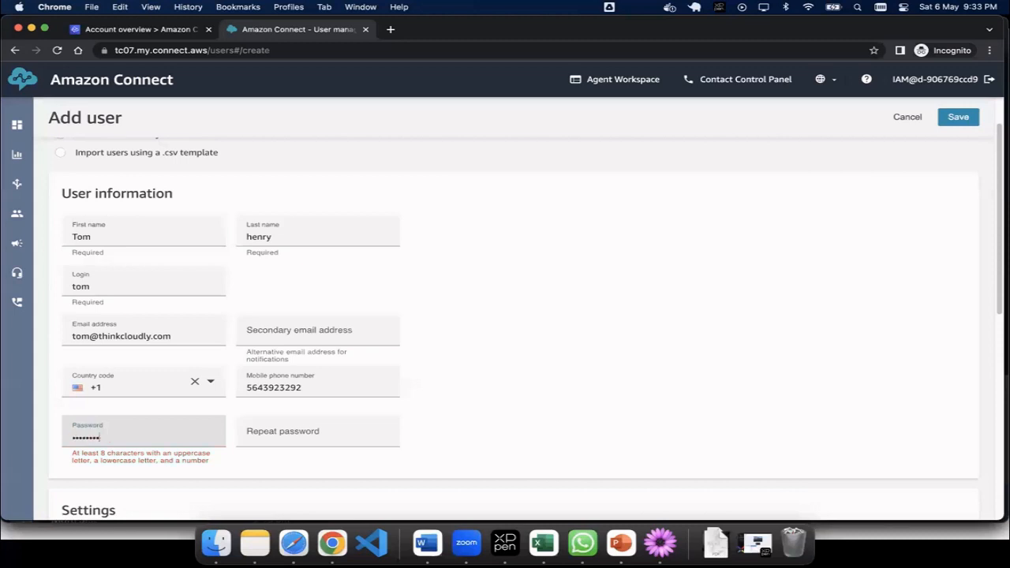
{"action": "key", "text": "Tab"}
{"action": "type", "text": "*"}
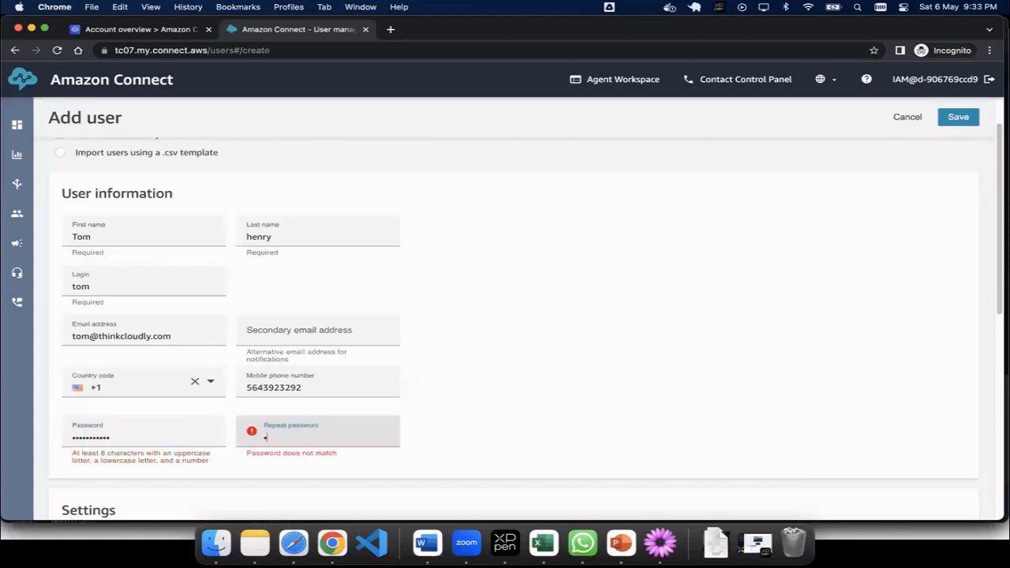
{"action": "type", "text": "*********"}
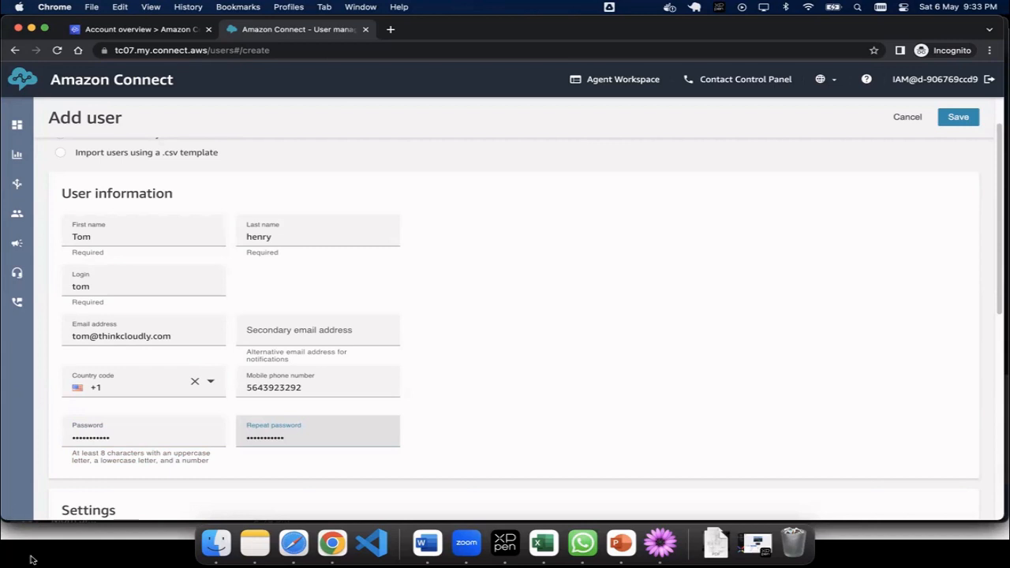
Step: Give the new user the Agent security profile and the Basic Routing Profile
{"action": "scroll", "coordinate": [399, 300], "scroll_direction": "down", "scroll_amount": 5}
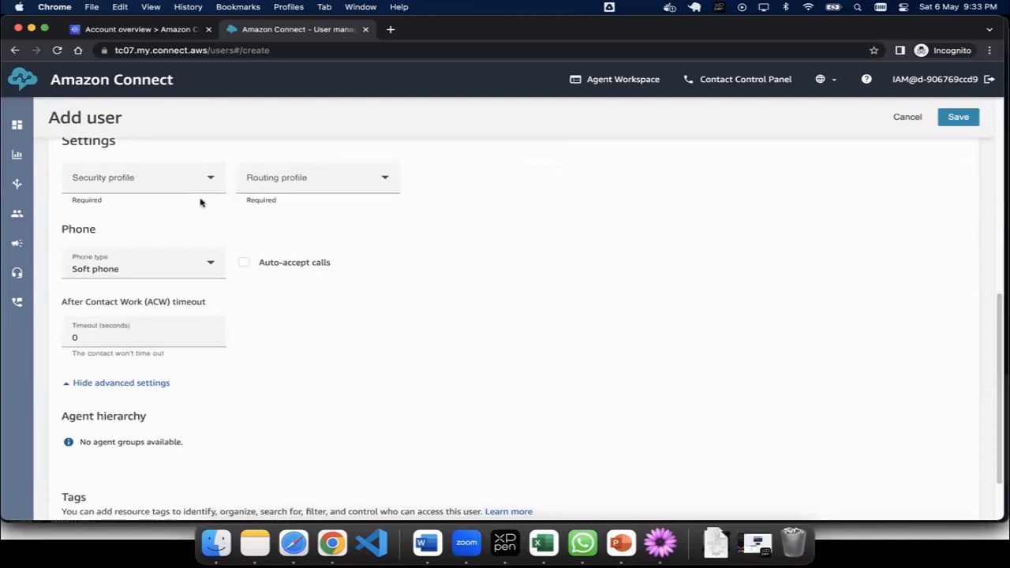
{"action": "left_click", "coordinate": [194, 177]}
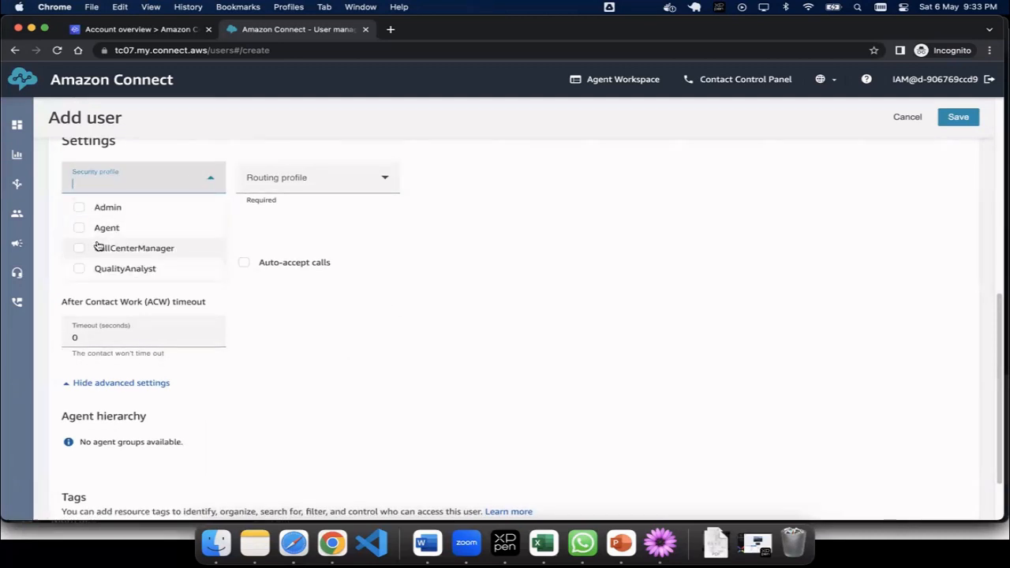
{"action": "left_click", "coordinate": [99, 229]}
{"action": "left_click", "coordinate": [270, 183]}
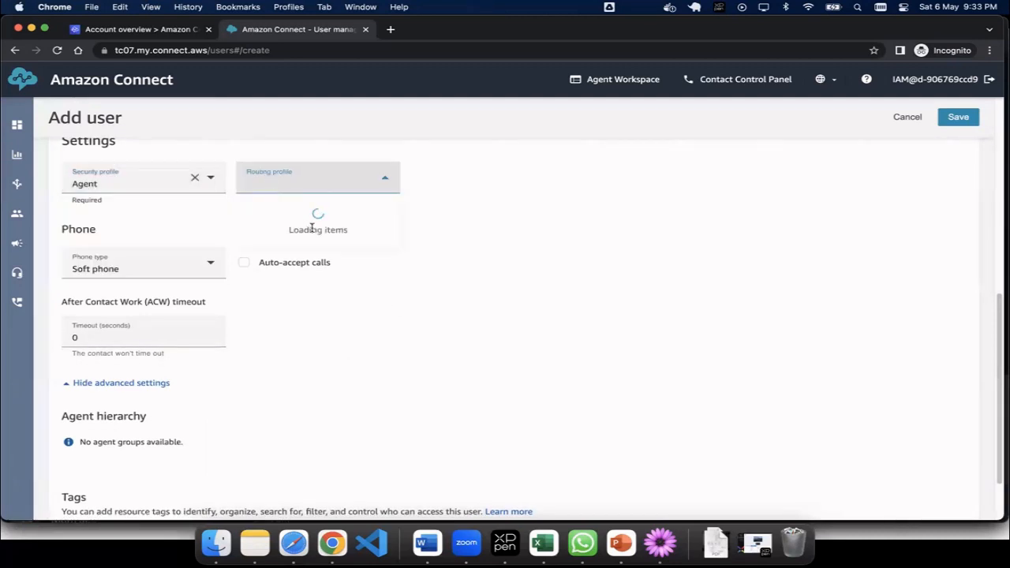
{"action": "left_click", "coordinate": [288, 211]}
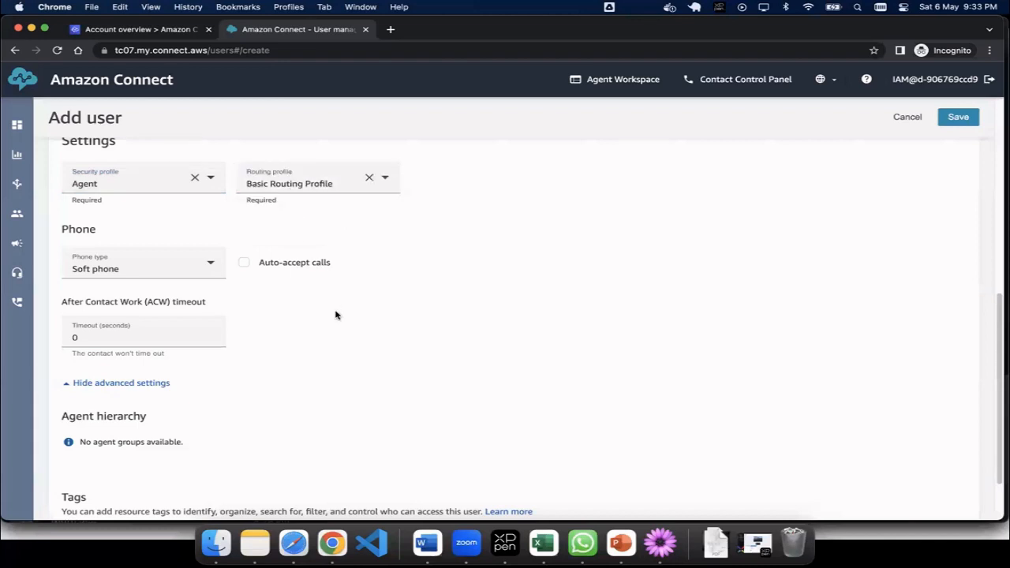
Step: Add the tag Team: Support to the user and save the new agent
{"action": "scroll", "coordinate": [335, 312], "scroll_direction": "down", "scroll_amount": 2}
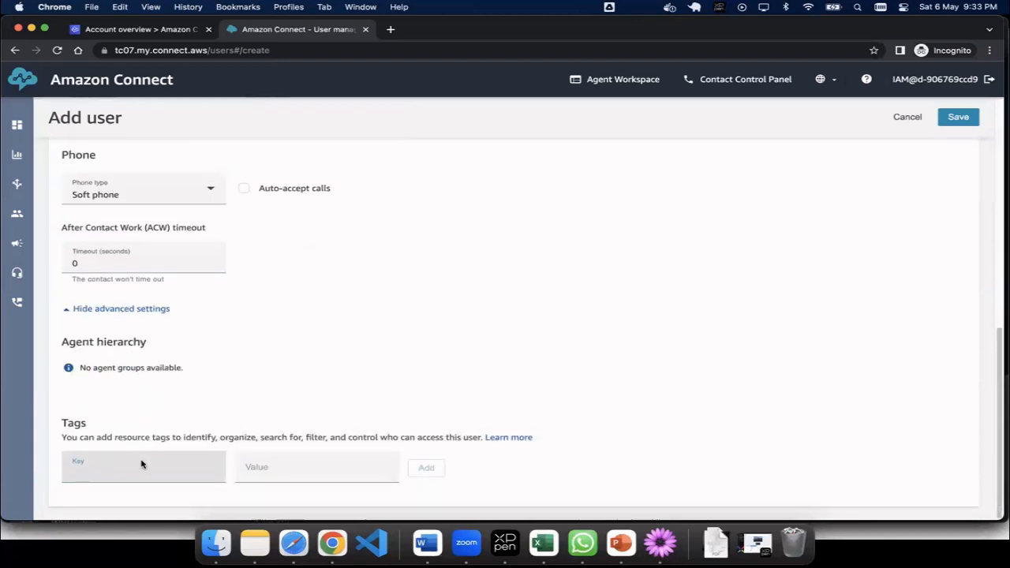
{"action": "type", "text": "Team"}
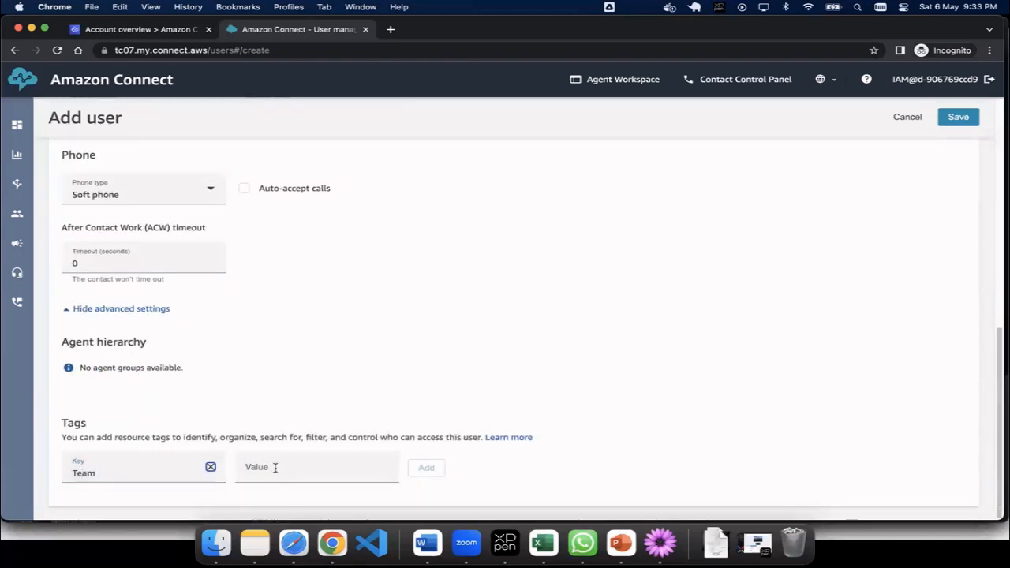
{"action": "left_click", "coordinate": [275, 467]}
{"action": "type", "text": "Support"}
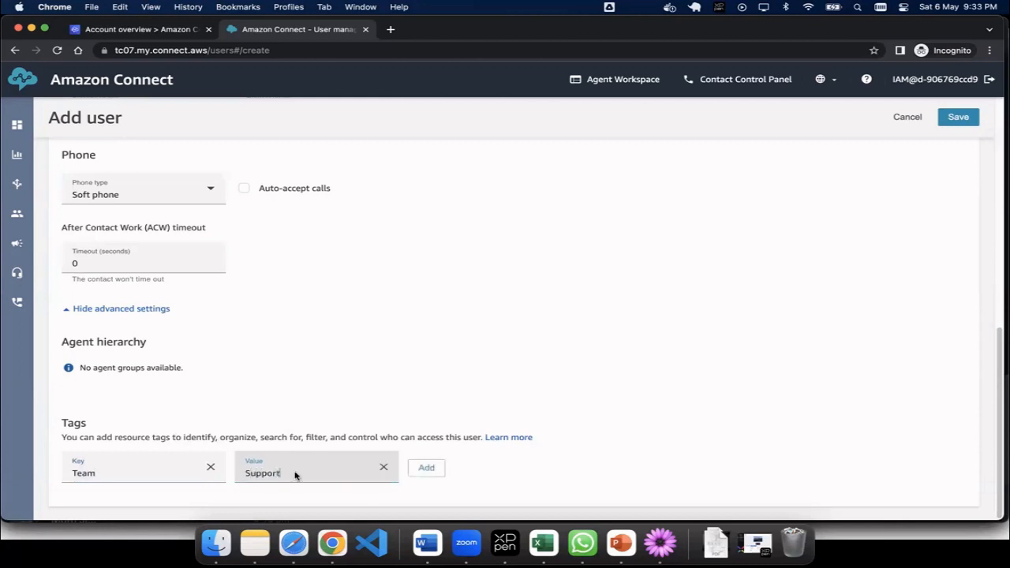
{"action": "left_click", "coordinate": [432, 469]}
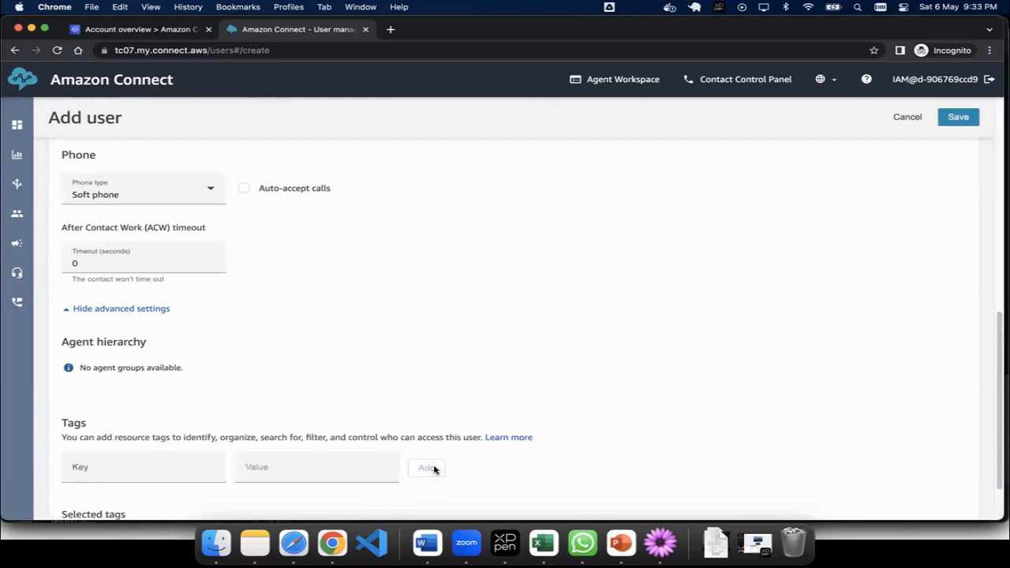
{"action": "left_click", "coordinate": [957, 118]}
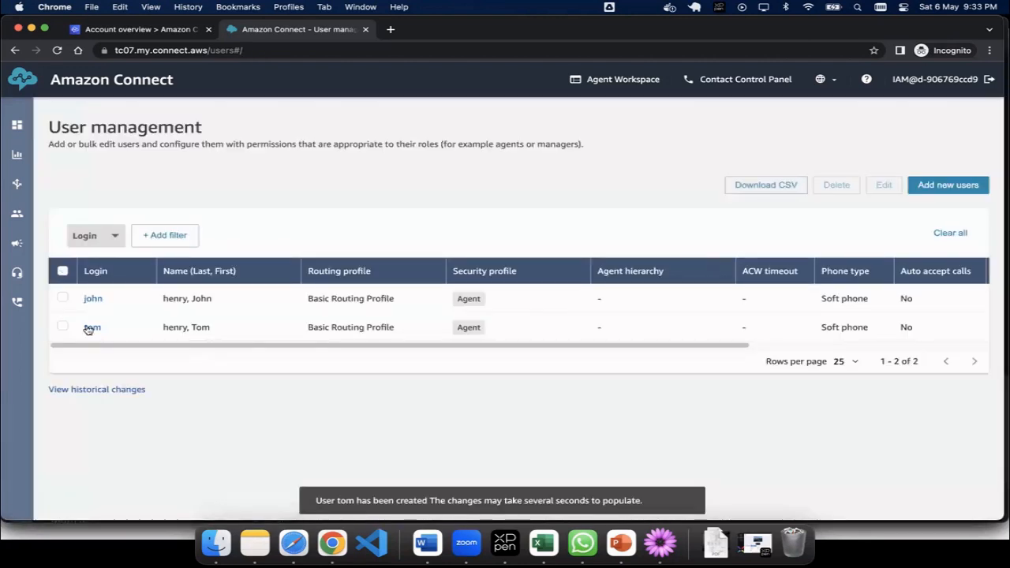
Step: Check both agents' Tags column, then append '- Done' to Create Agents in the TextMate checklist
{"action": "left_click_drag", "start_coordinate": [157, 349], "coordinate": [480, 363]}
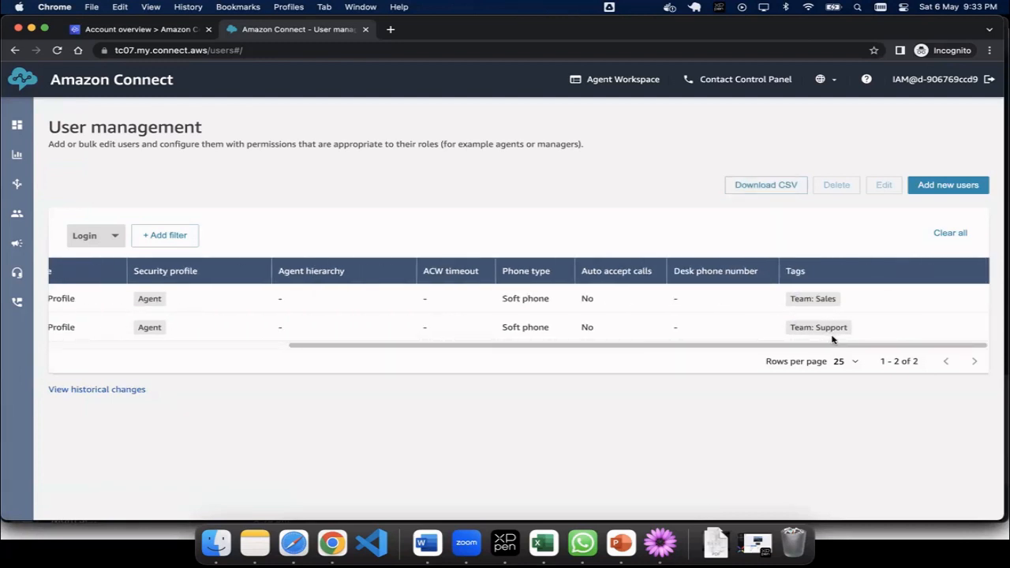
{"action": "key", "text": "super+Tab"}
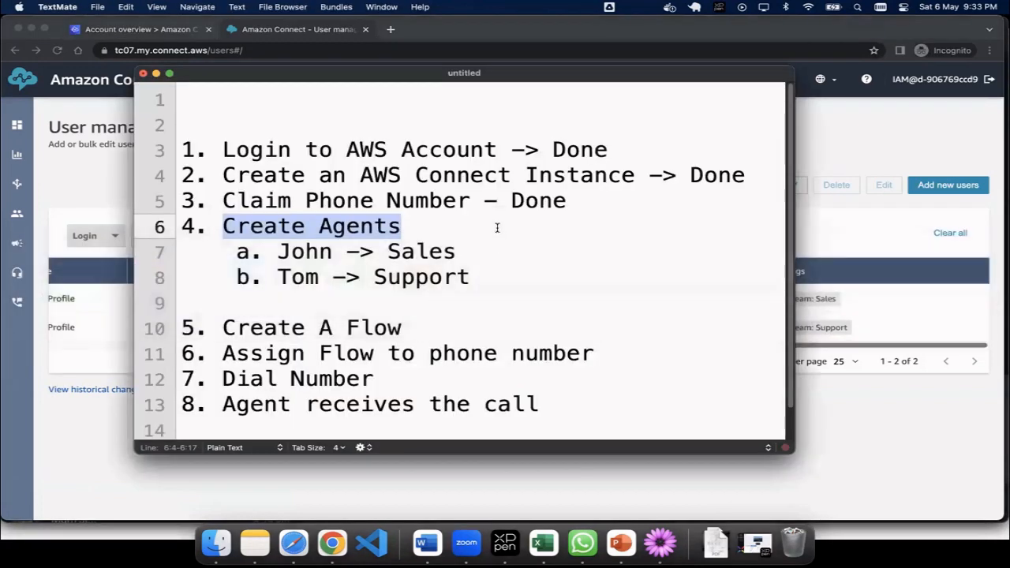
{"action": "key", "text": "Right"}
{"action": "type", "text": "- "}
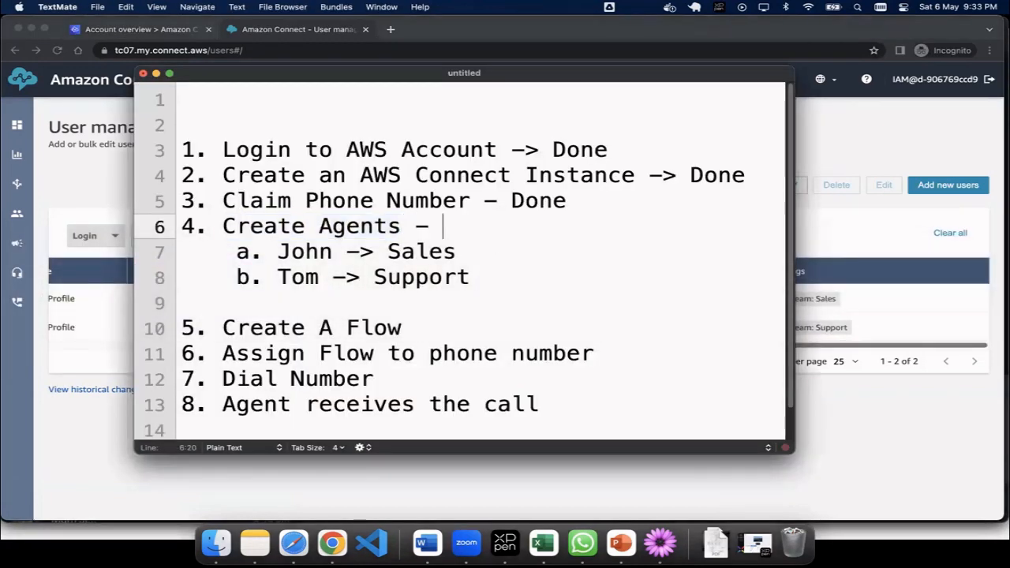
{"action": "type", "text": "Done"}
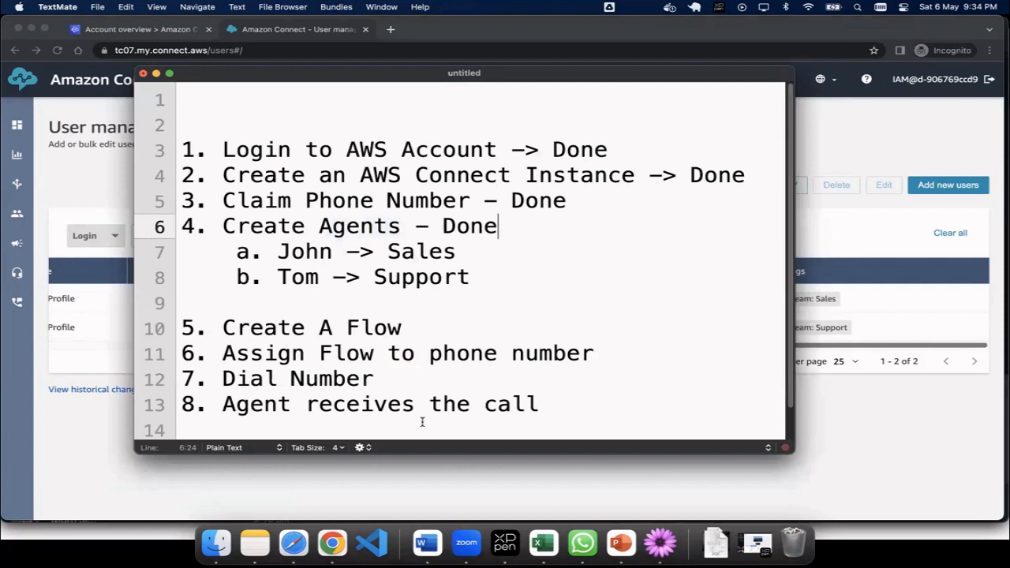